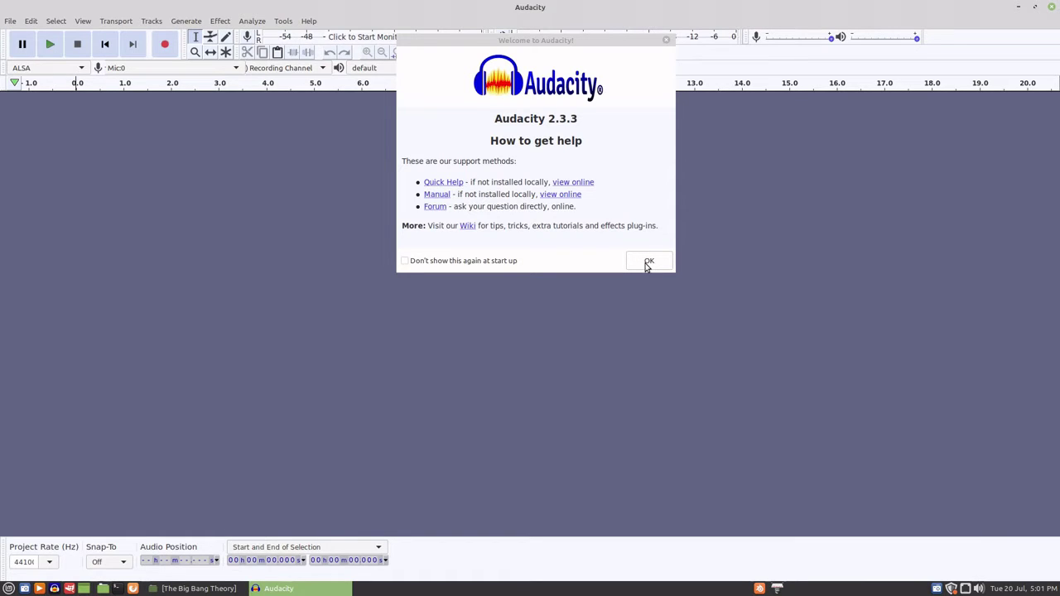
Dismiss the welcome message, then preview and generate a Risset drum hit at 206 Hz with a 0.10 s decay.
left_click(648, 262)
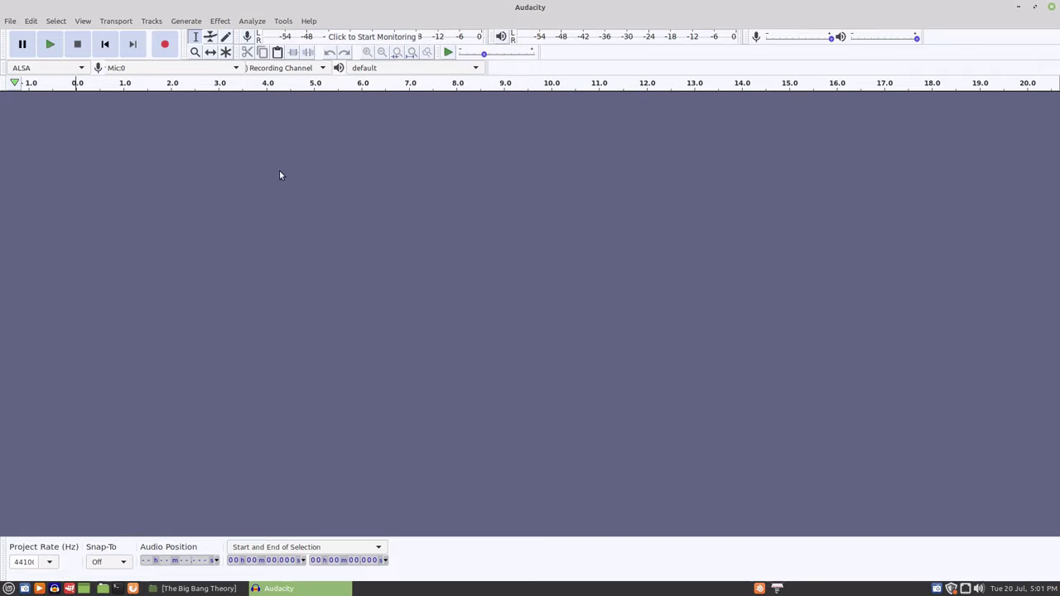
left_click(187, 22)
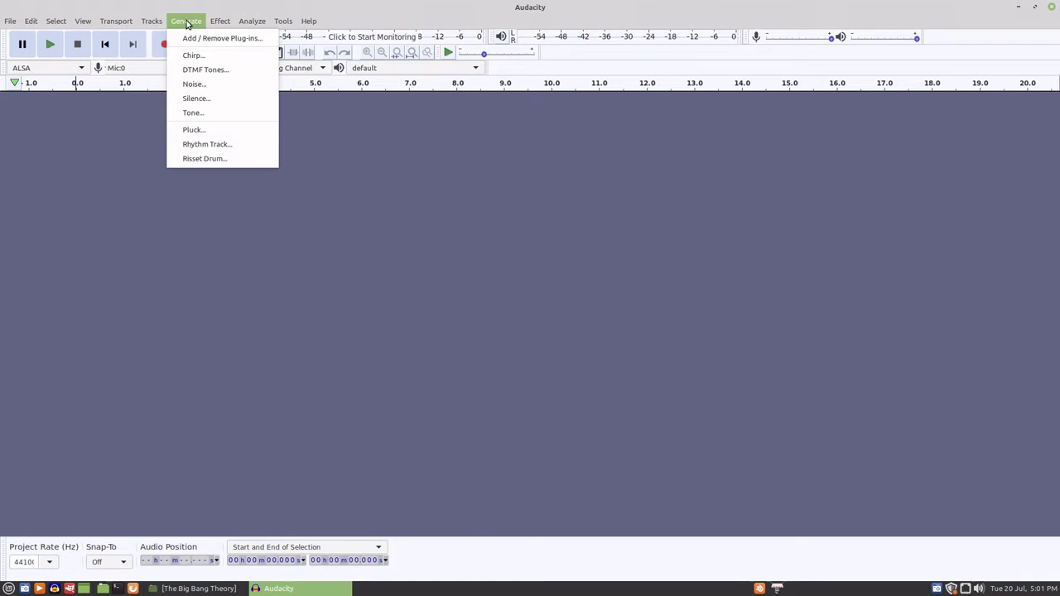
left_click(199, 159)
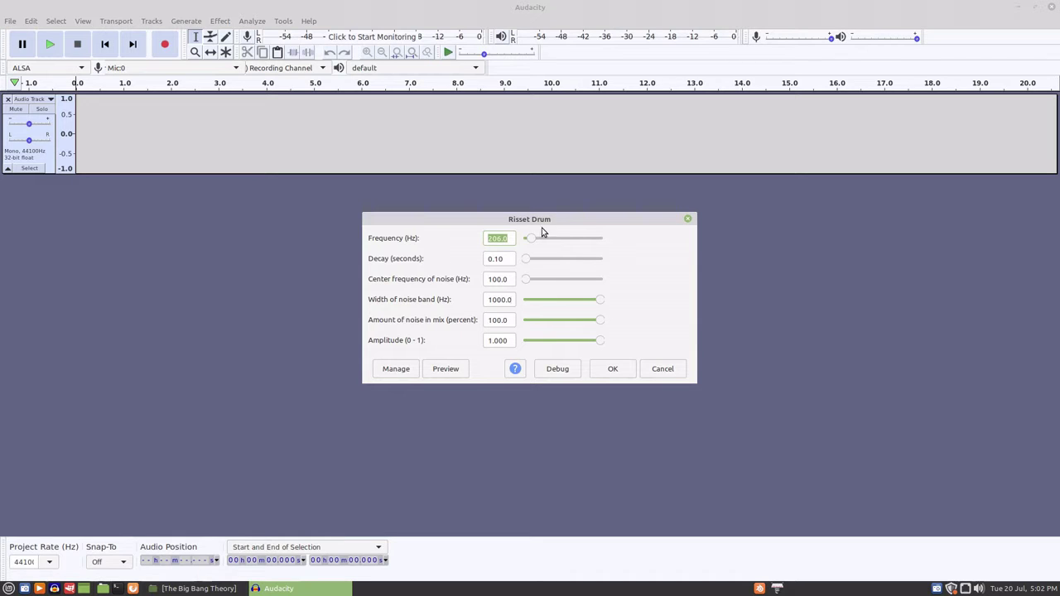
left_click(442, 374)
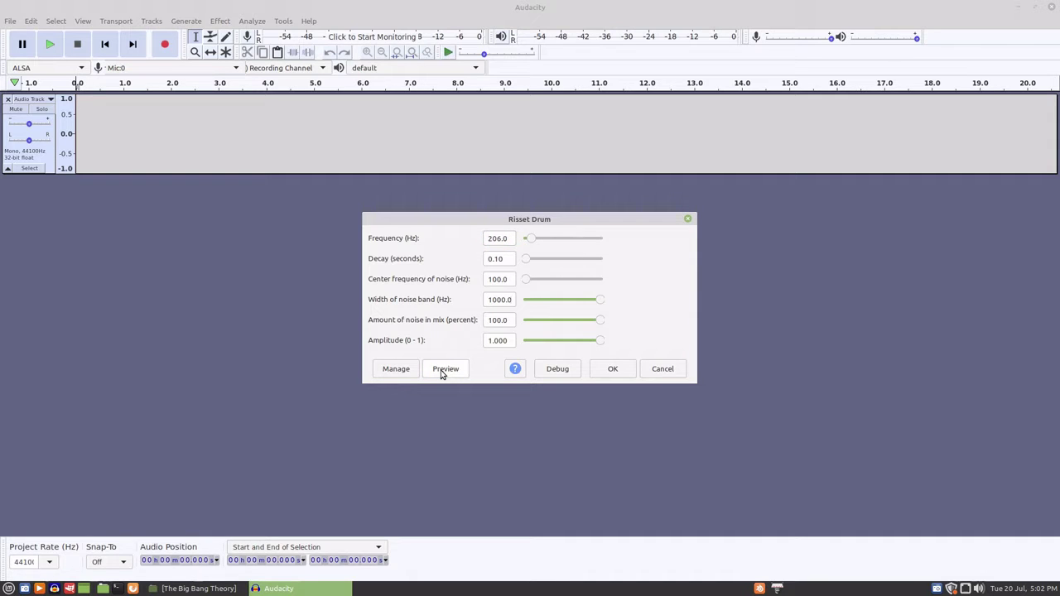
left_click(441, 374)
left_click(608, 372)
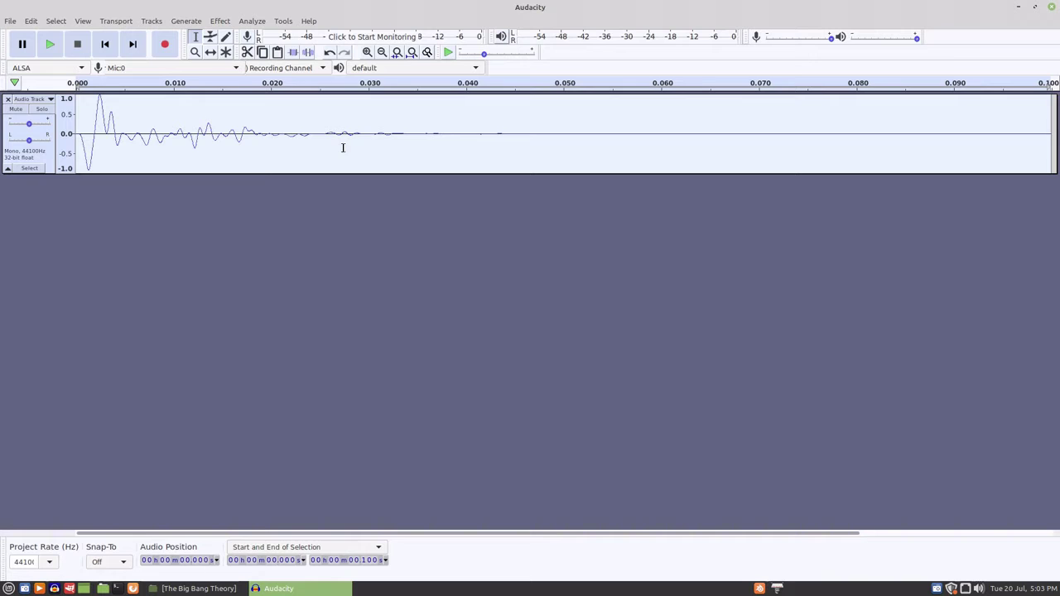
Copy the drum's first 0.034 s, paste it over the stretch from 0.034 to 0.071 s, and play the whole track.
left_click_drag(405, 132, 71, 139)
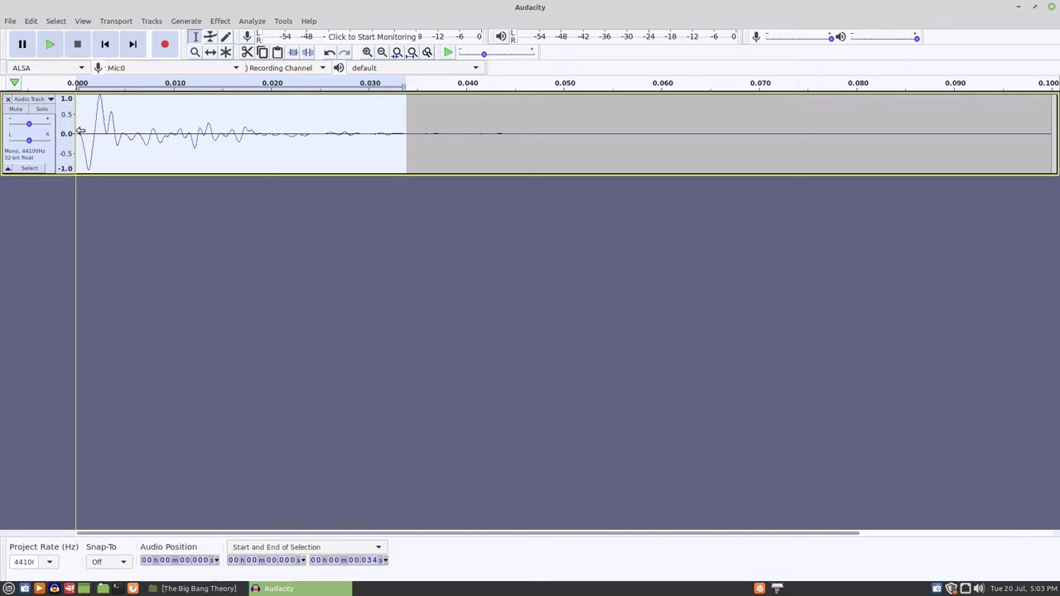
left_click_drag(80, 131, 771, 145)
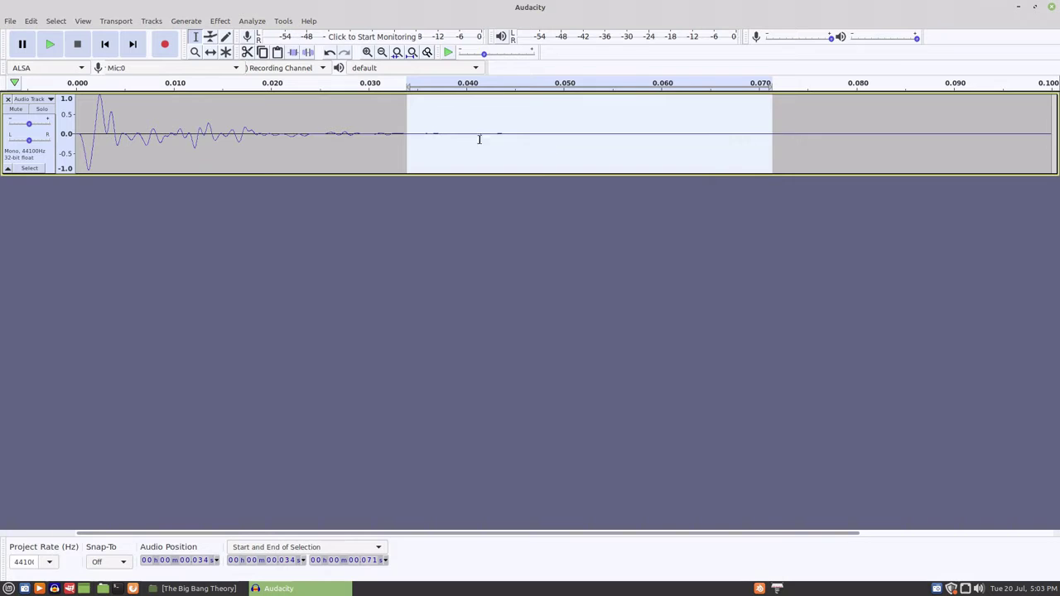
left_click(279, 53)
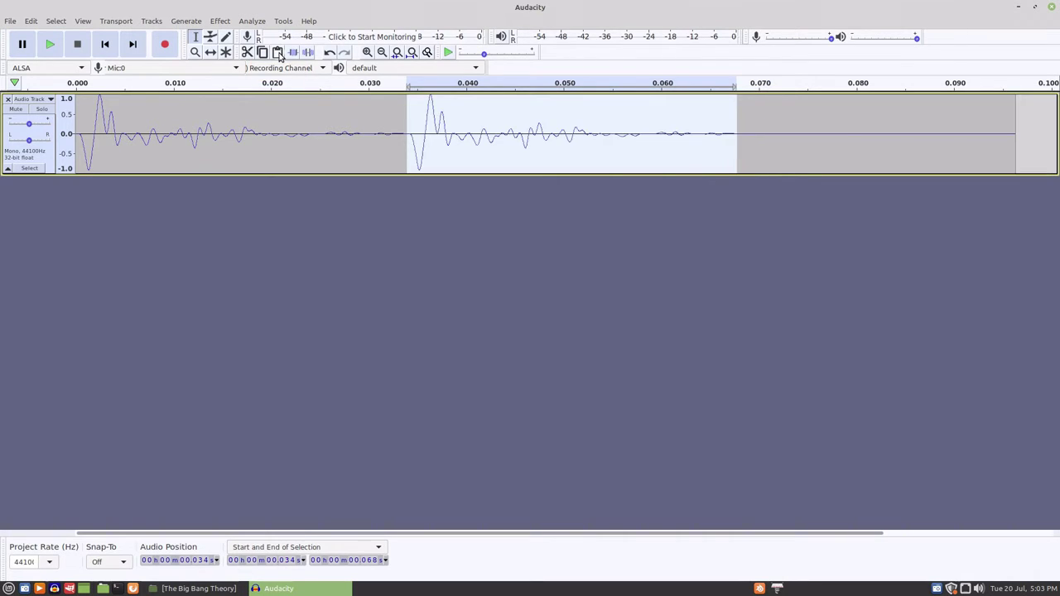
left_click(49, 166)
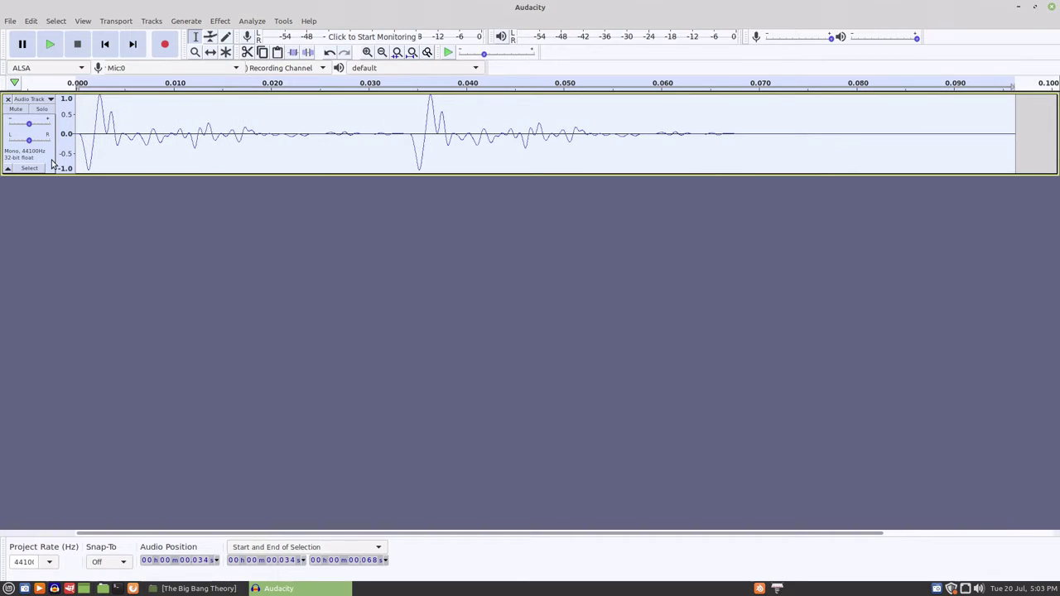
left_click(49, 46)
left_click(48, 46)
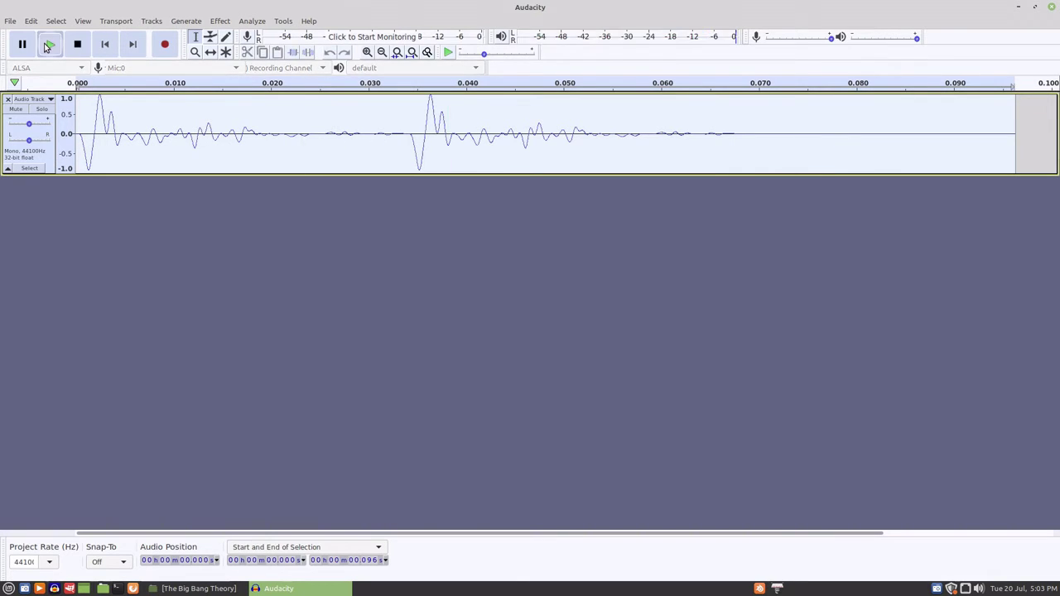
left_click(48, 45)
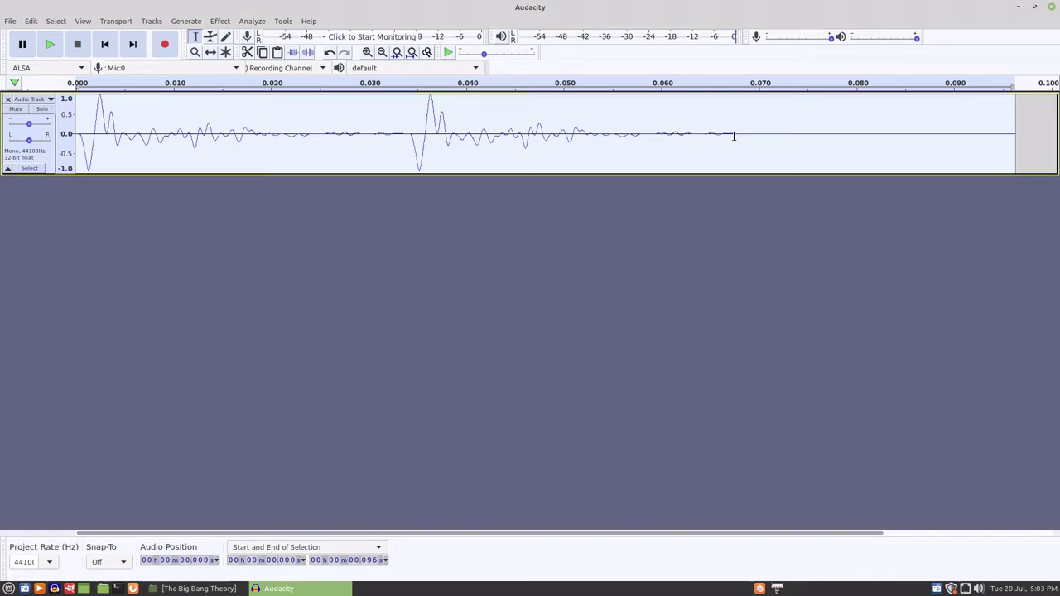
Cut the silent tail after the second drum hit, from 0.068 s to the clip's end, and select the whole track.
left_click_drag(734, 135, 1019, 145)
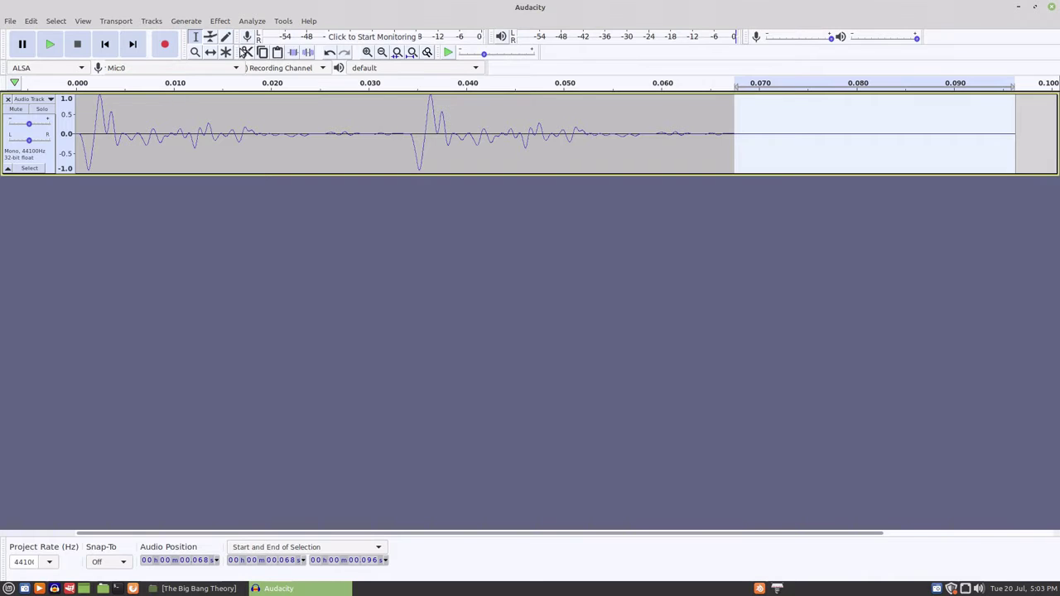
left_click(247, 53)
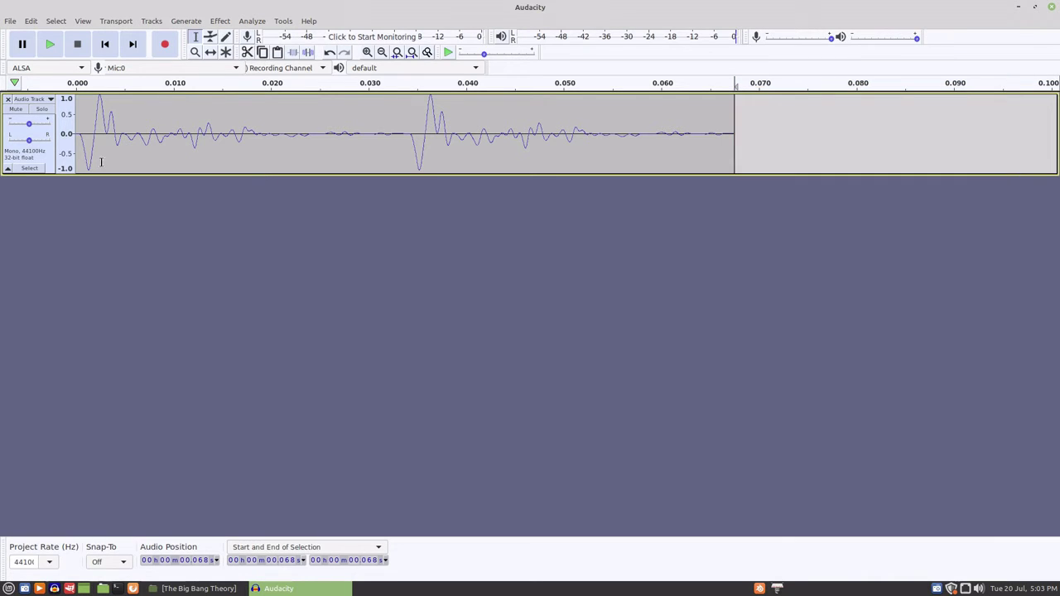
left_click(49, 154)
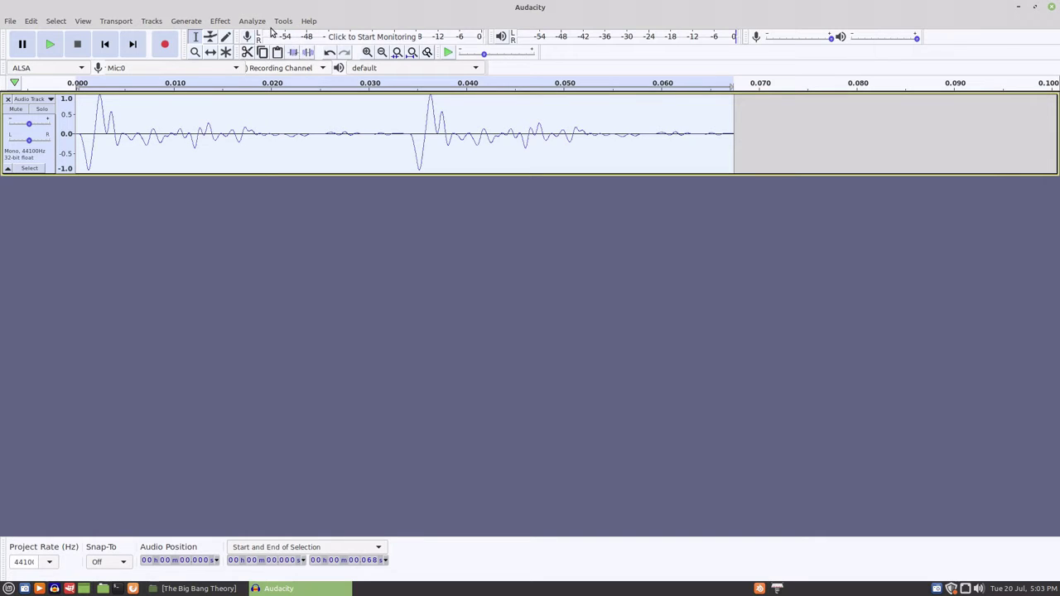
Try Change Pitch on the two drum hits, previewing percent changes of 52.514 and -1, and cancel the effect.
left_click(220, 21)
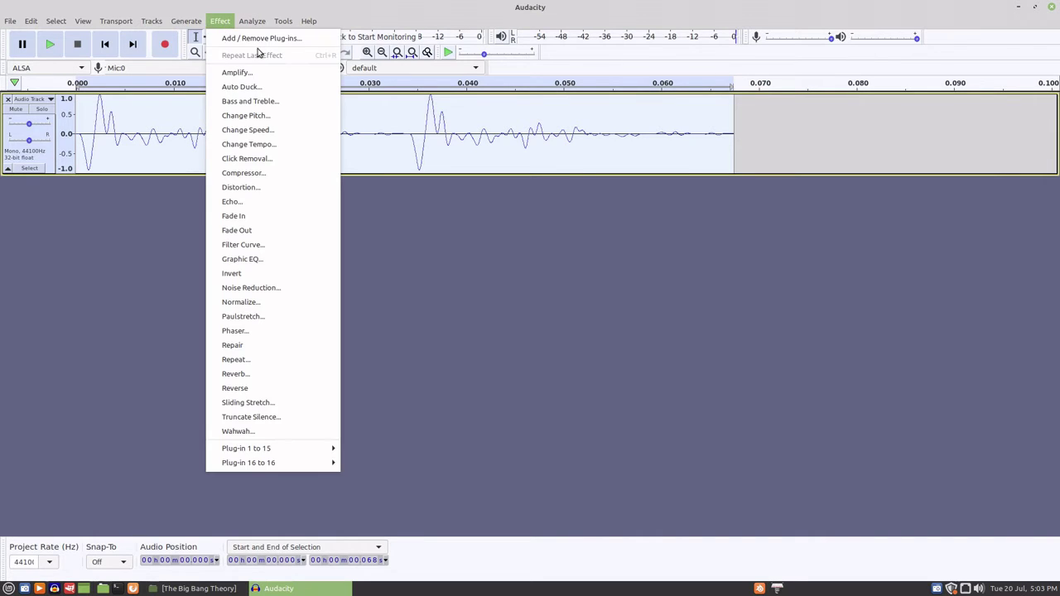
left_click(254, 118)
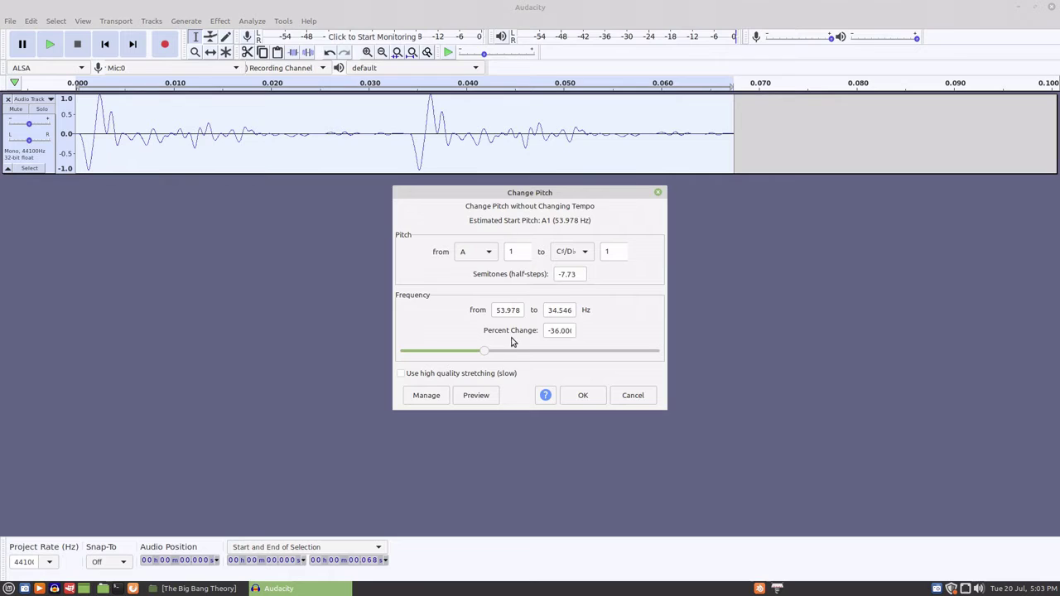
left_click(556, 353)
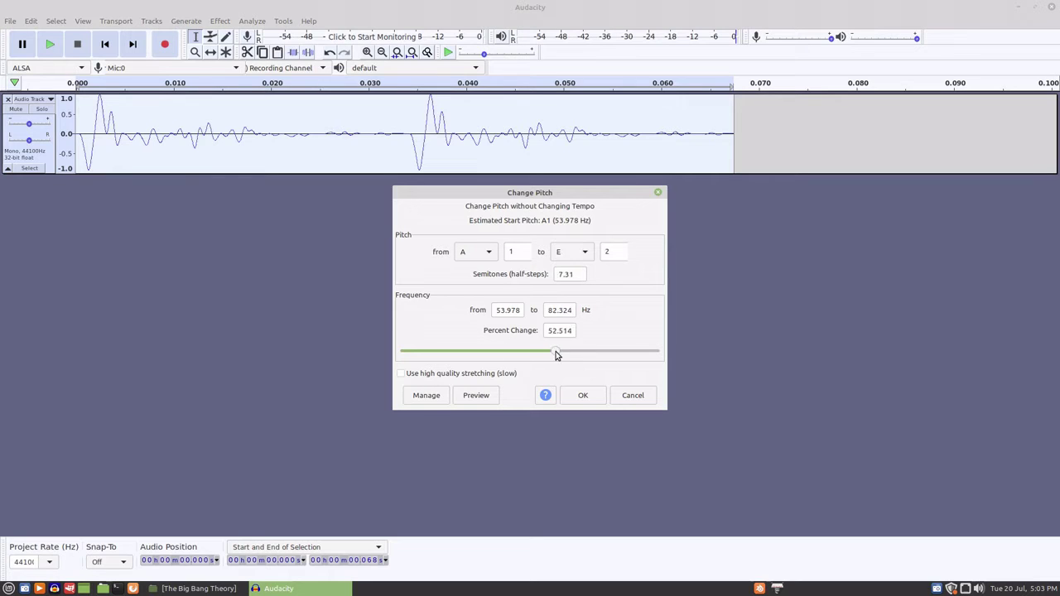
left_click(478, 398)
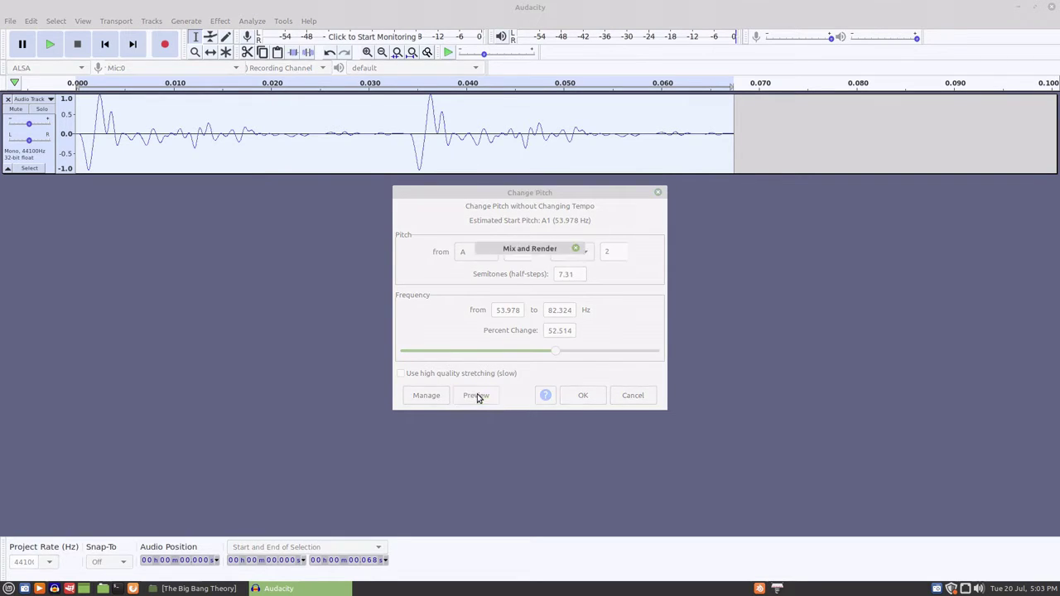
left_click(478, 396)
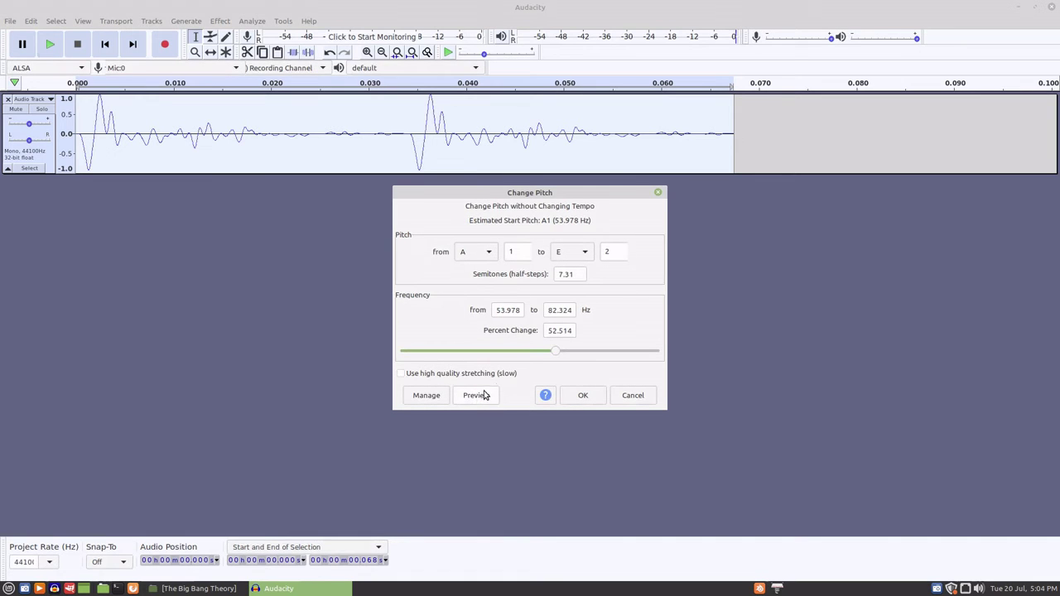
left_click(530, 357)
left_click(479, 396)
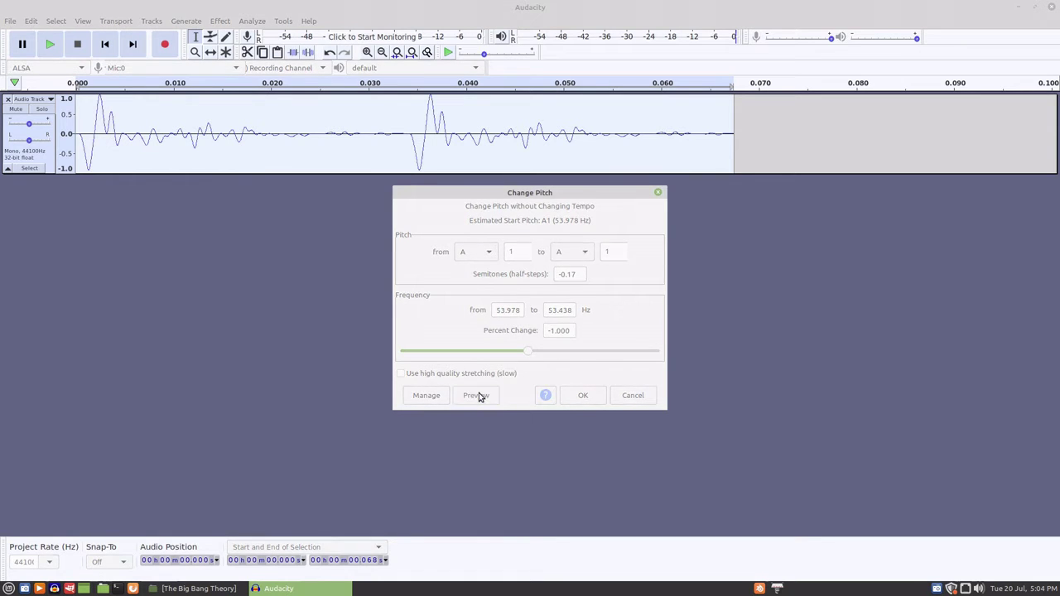
left_click(479, 396)
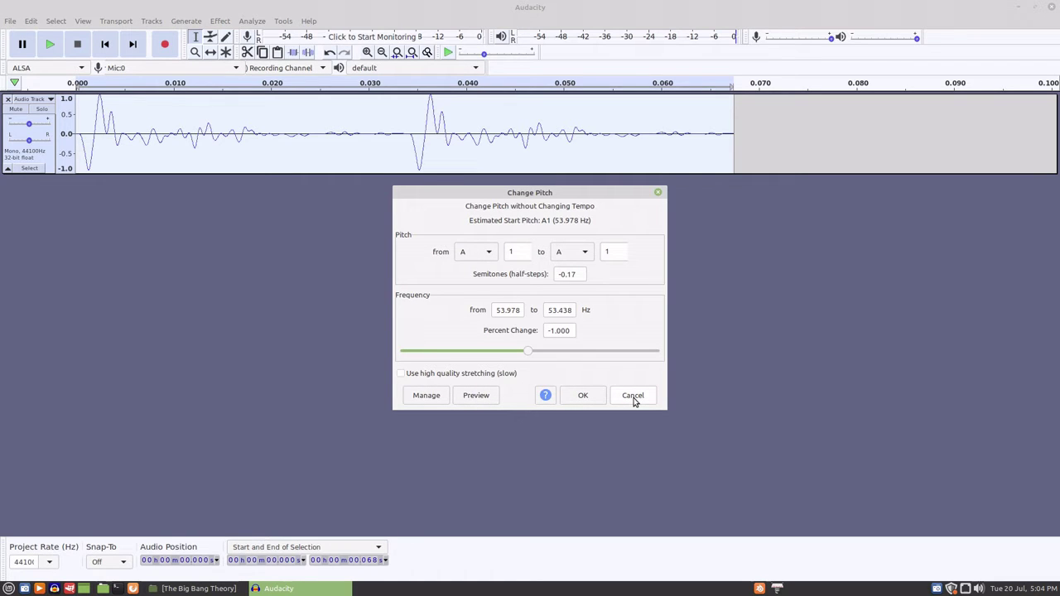
left_click(633, 397)
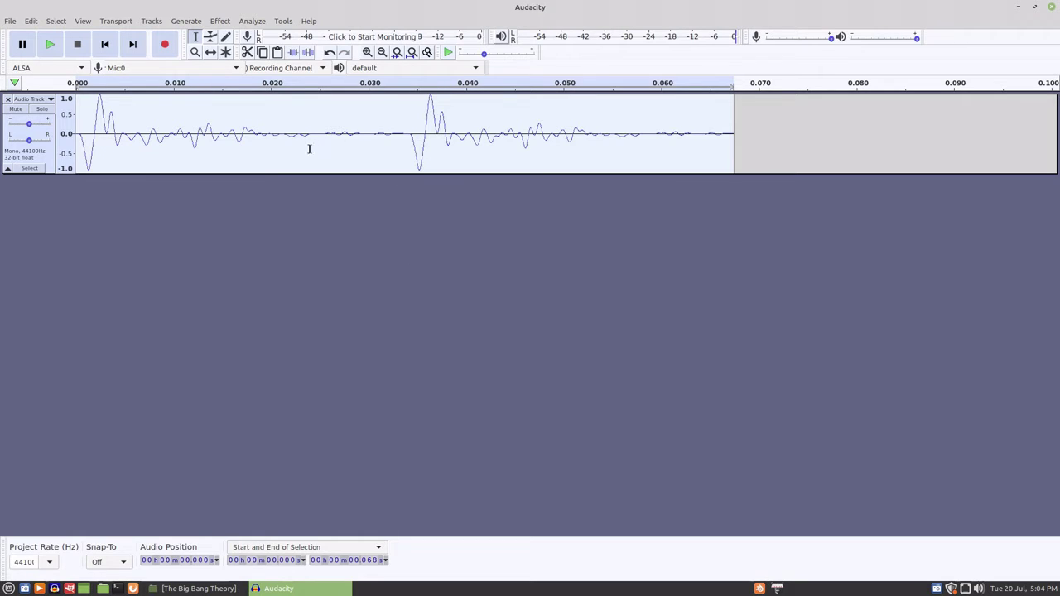
Preview and apply Even Harmonics distortion with amount 87 and harmonic brightness 41 to the drum hits, and play the result.
left_click(222, 22)
left_click(260, 189)
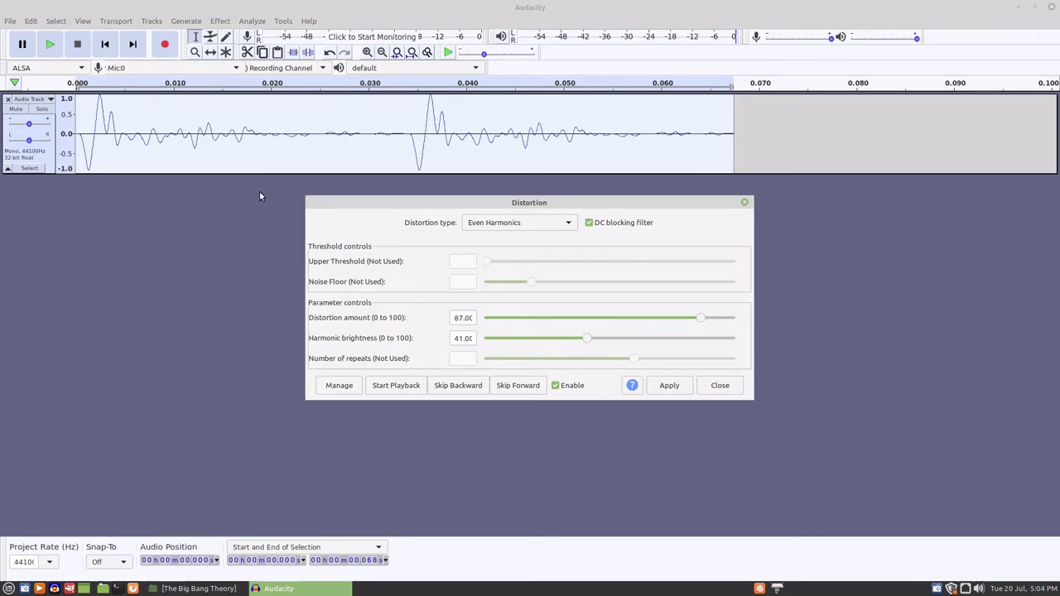
left_click(397, 389)
left_click(397, 386)
left_click(396, 386)
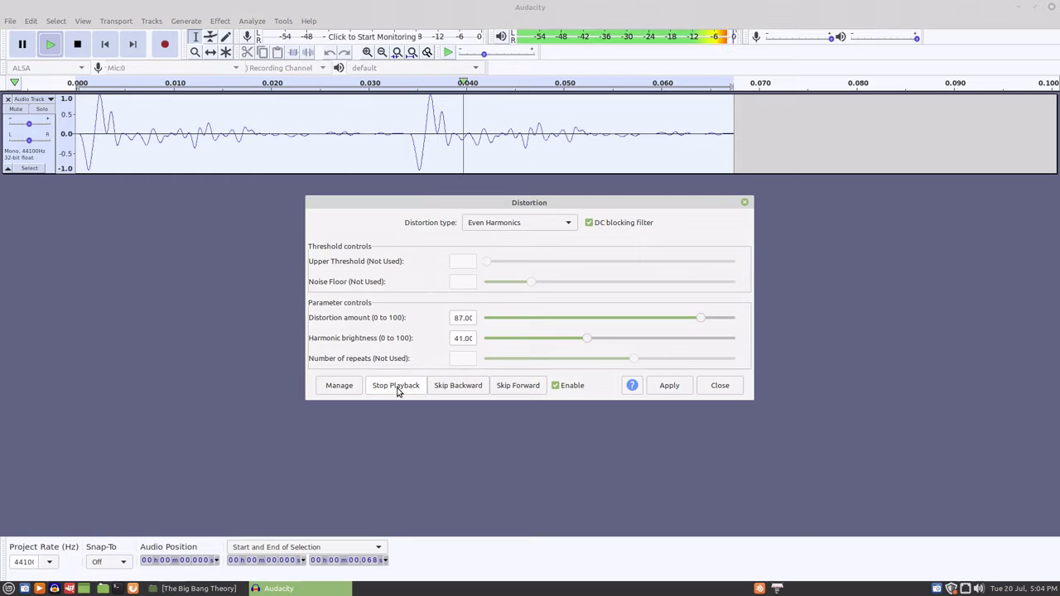
left_click(676, 386)
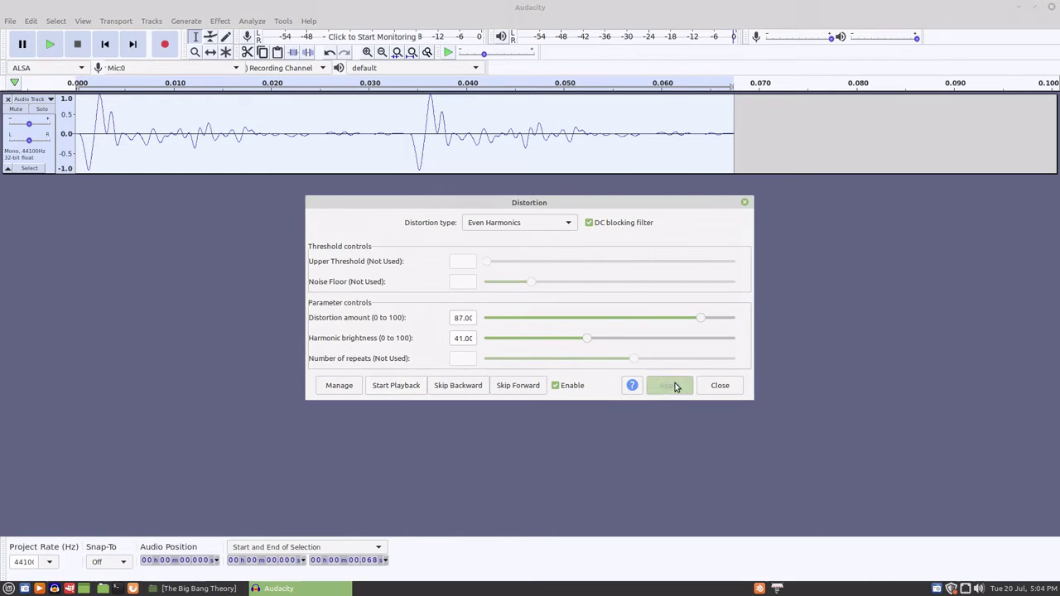
left_click(733, 387)
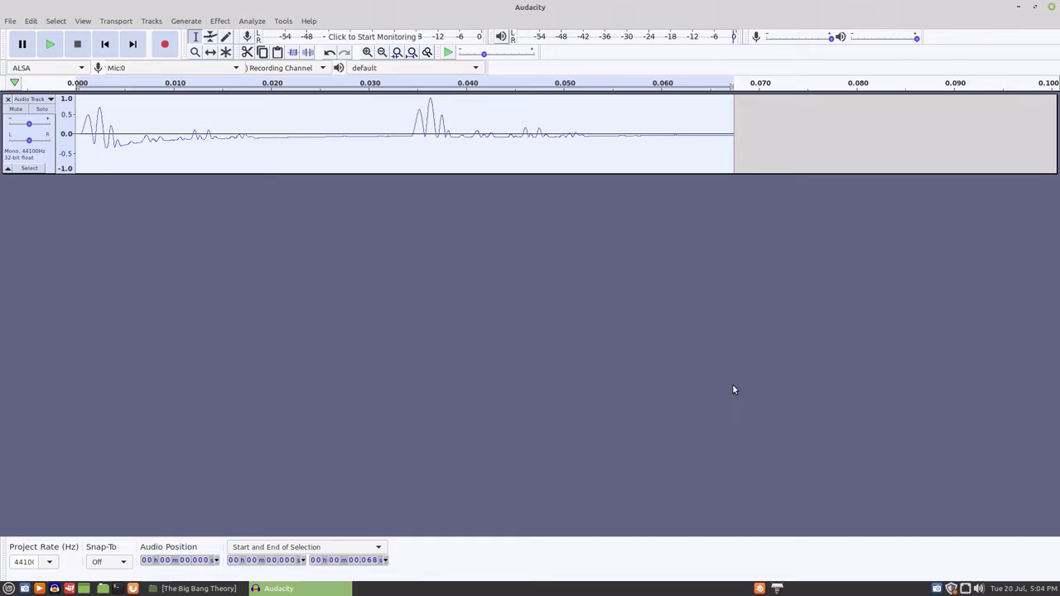
left_click(50, 45)
left_click(49, 46)
left_click(50, 46)
Normalize the distorted drum hits and play them back several times.
left_click(220, 23)
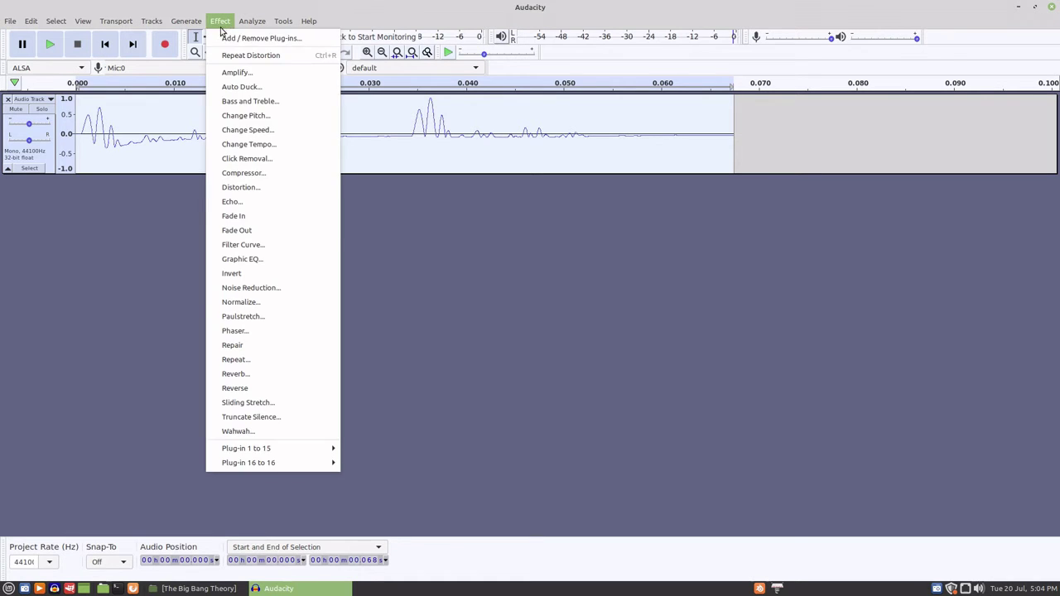
left_click(258, 303)
left_click(578, 334)
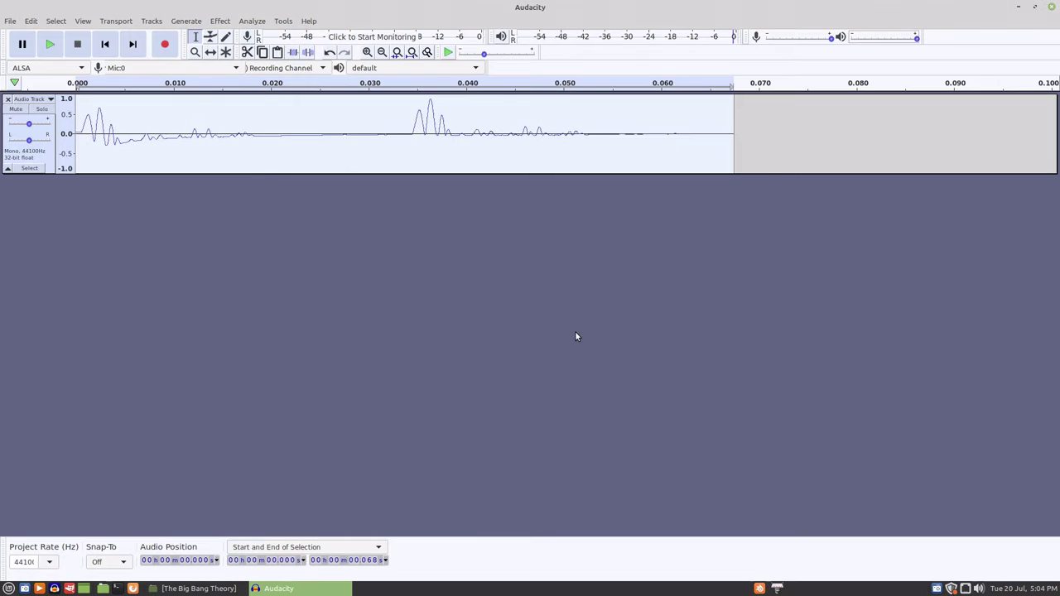
left_click(50, 43)
left_click(50, 44)
left_click(50, 44)
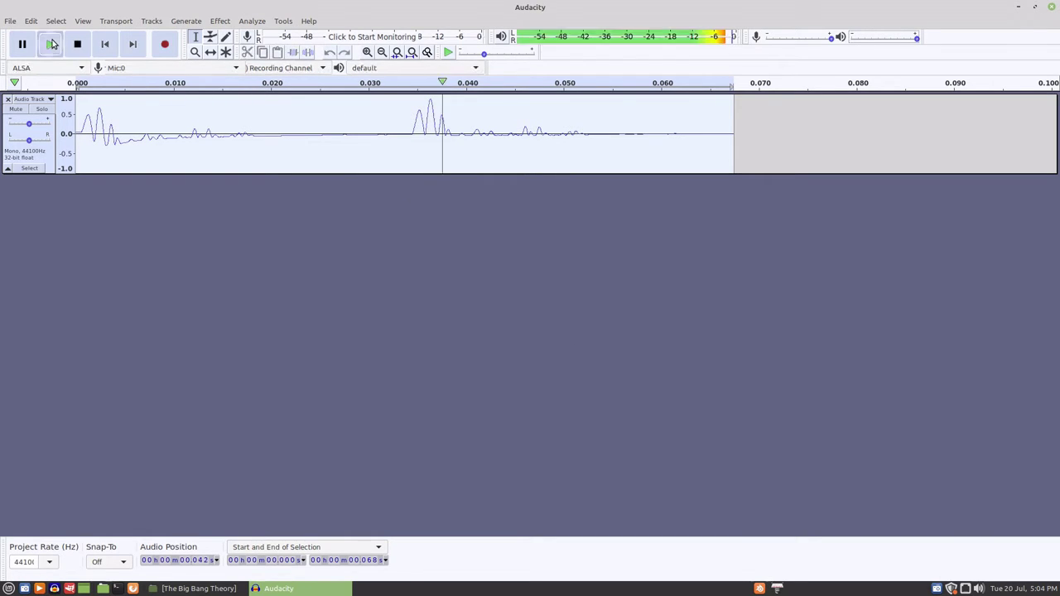
left_click(51, 44)
left_click(50, 44)
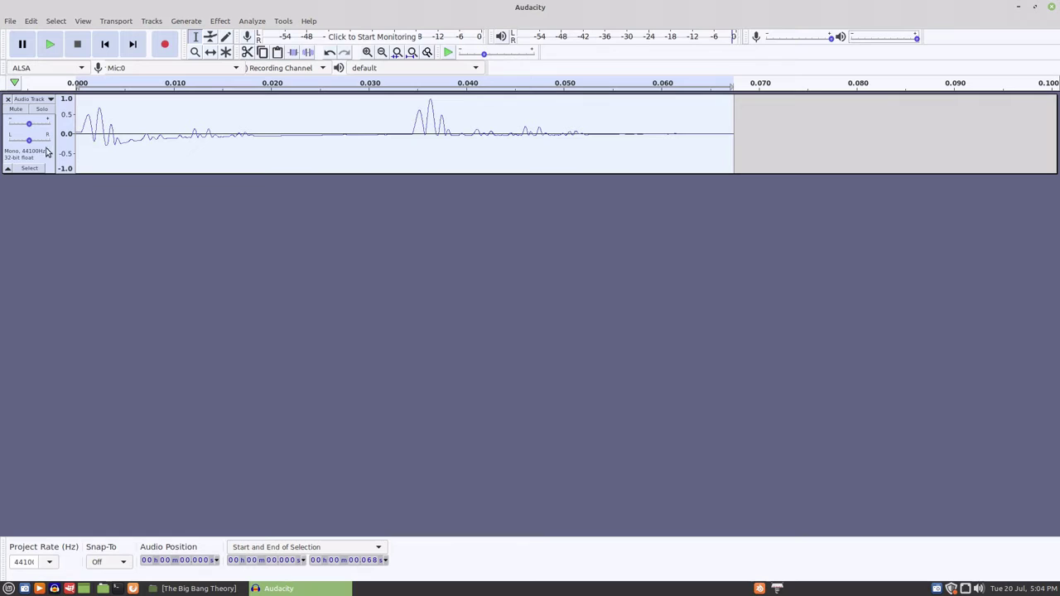
Mute and deselect the drum track, and set up a 3-second, 80 Hz sine tone for a new track, previewing it.
left_click(15, 115)
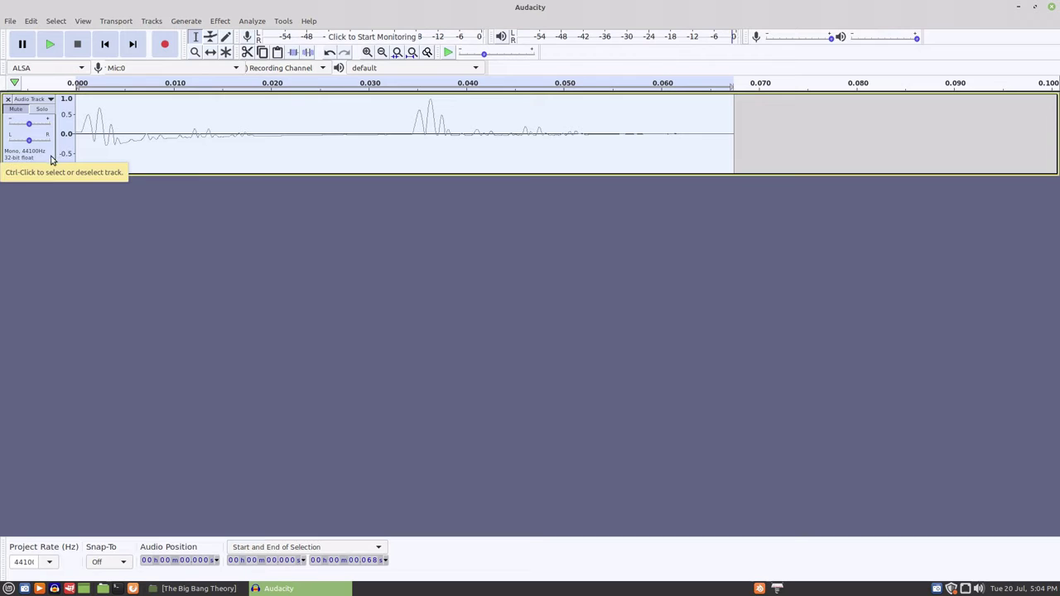
left_click(115, 217)
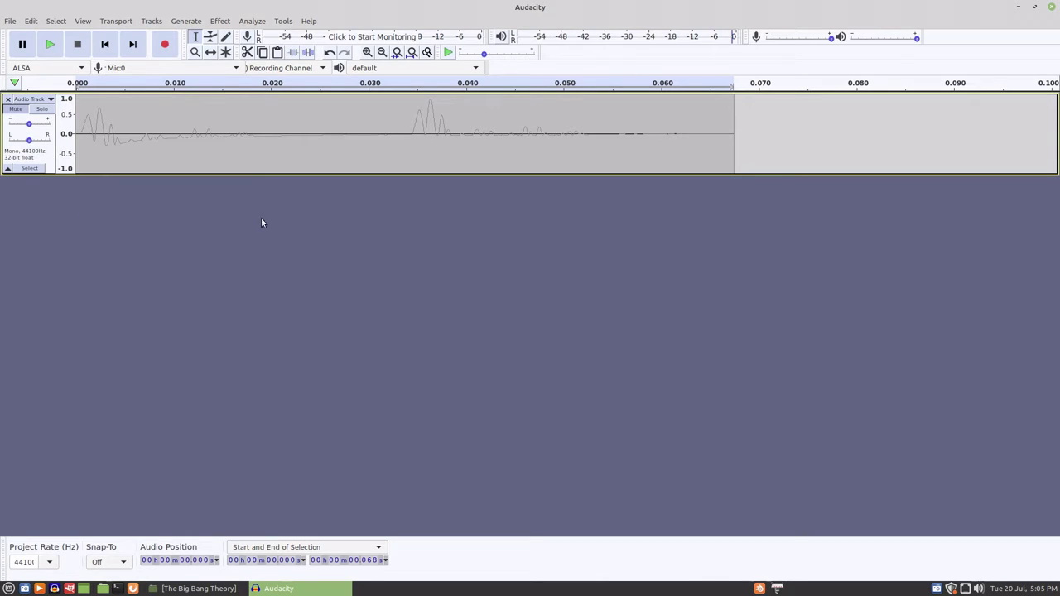
left_click(188, 26)
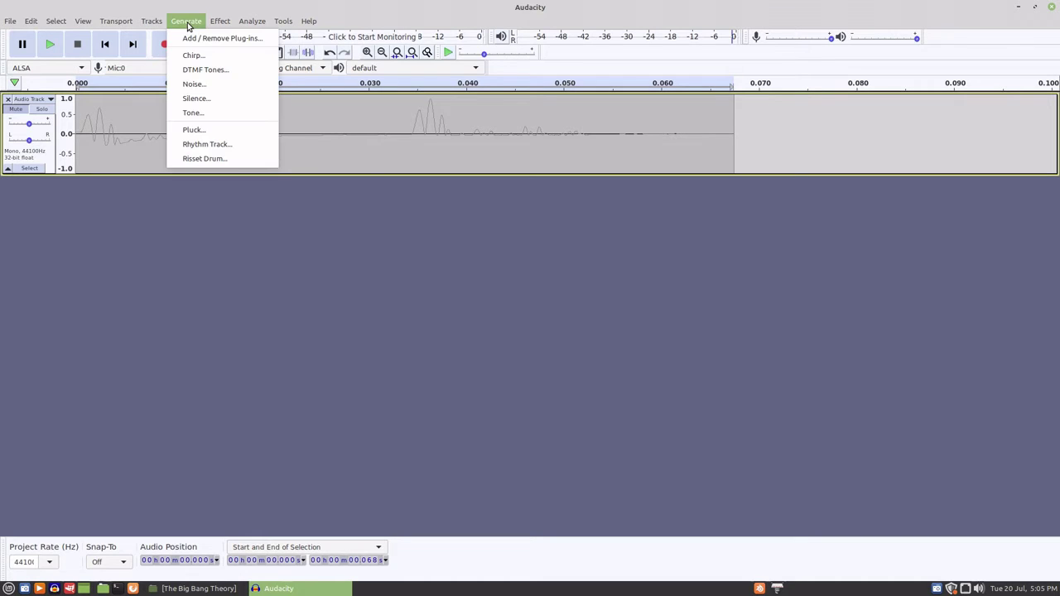
left_click(196, 115)
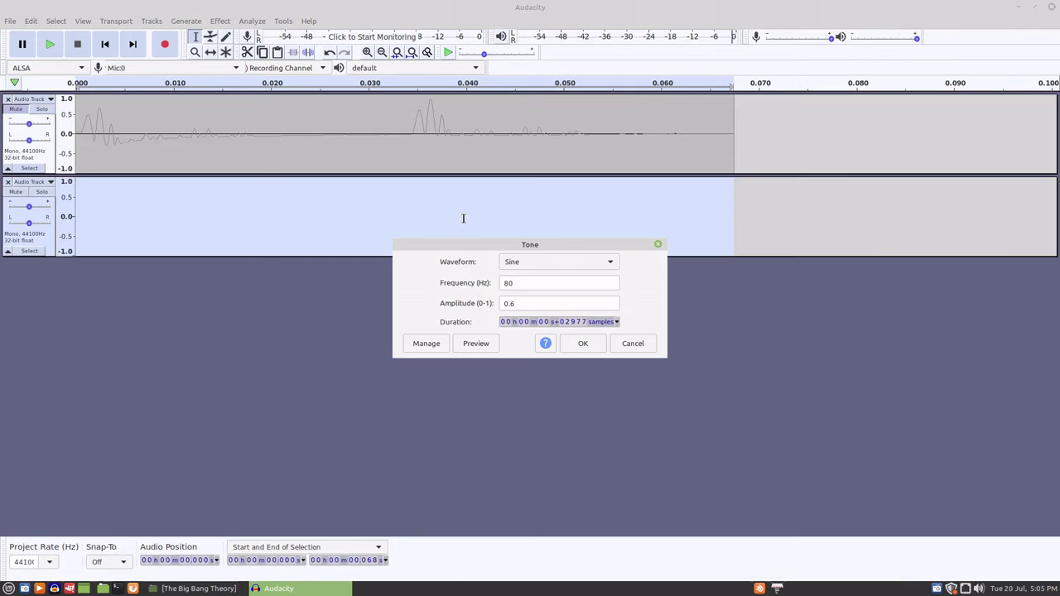
left_click(471, 343)
left_click(548, 323)
type("1")
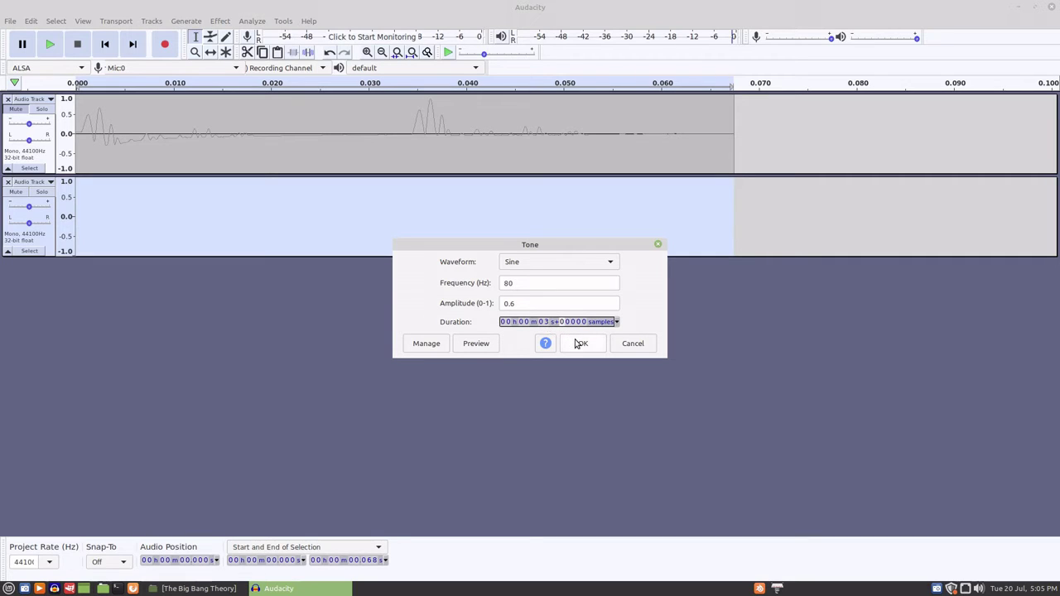
left_click(474, 344)
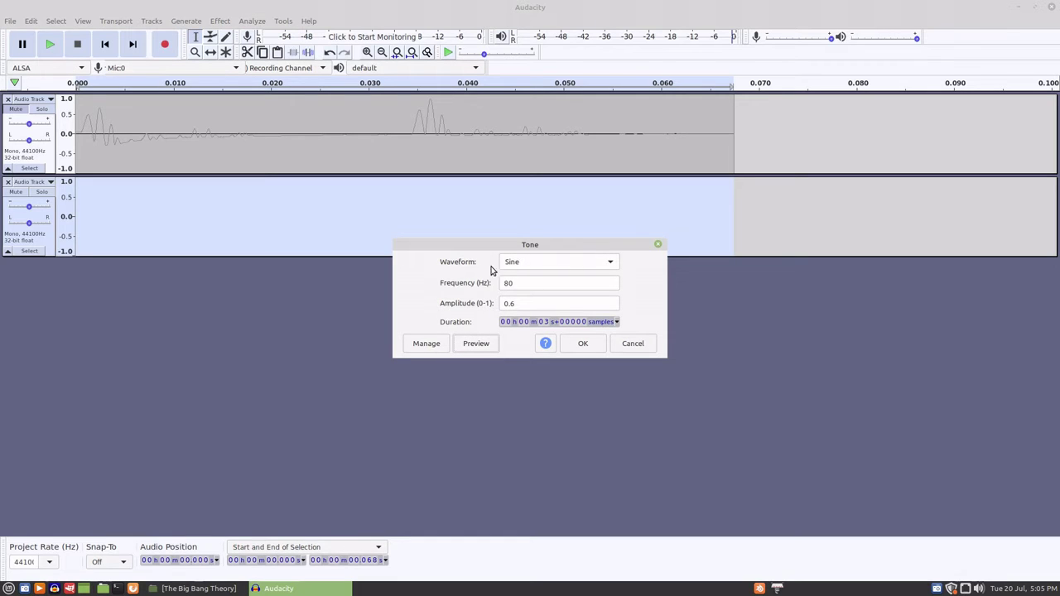
Preview the 80 Hz tone with the Square and Sawtooth waveforms.
left_click(611, 263)
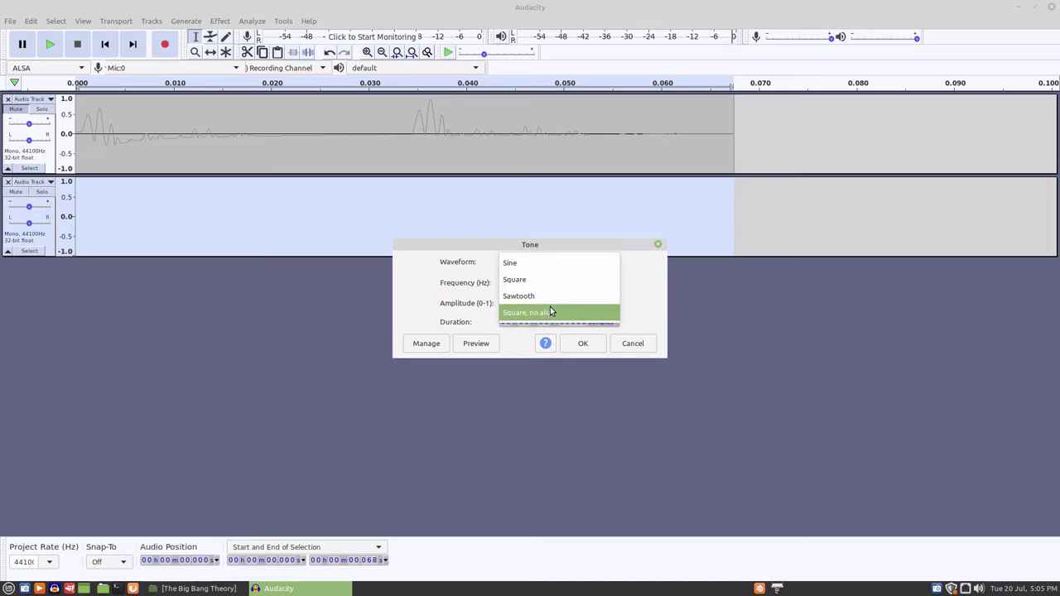
left_click(545, 285)
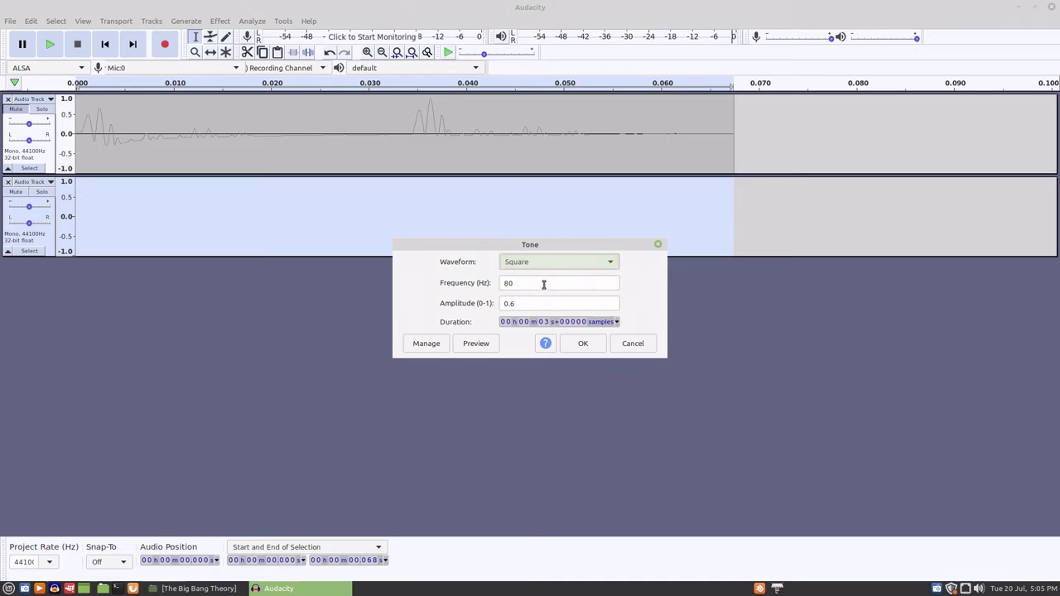
left_click(474, 345)
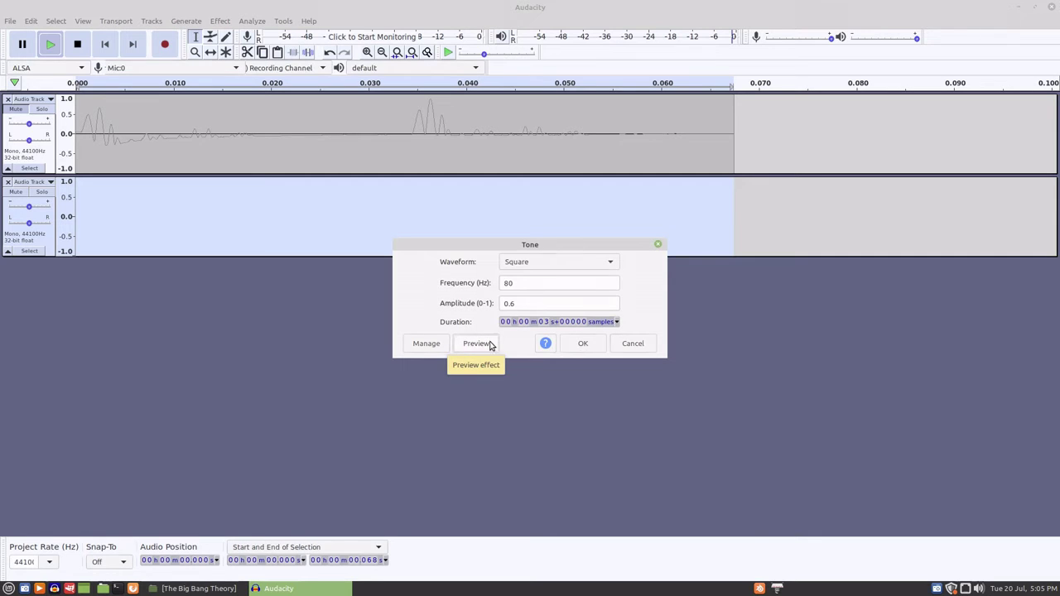
left_click(611, 264)
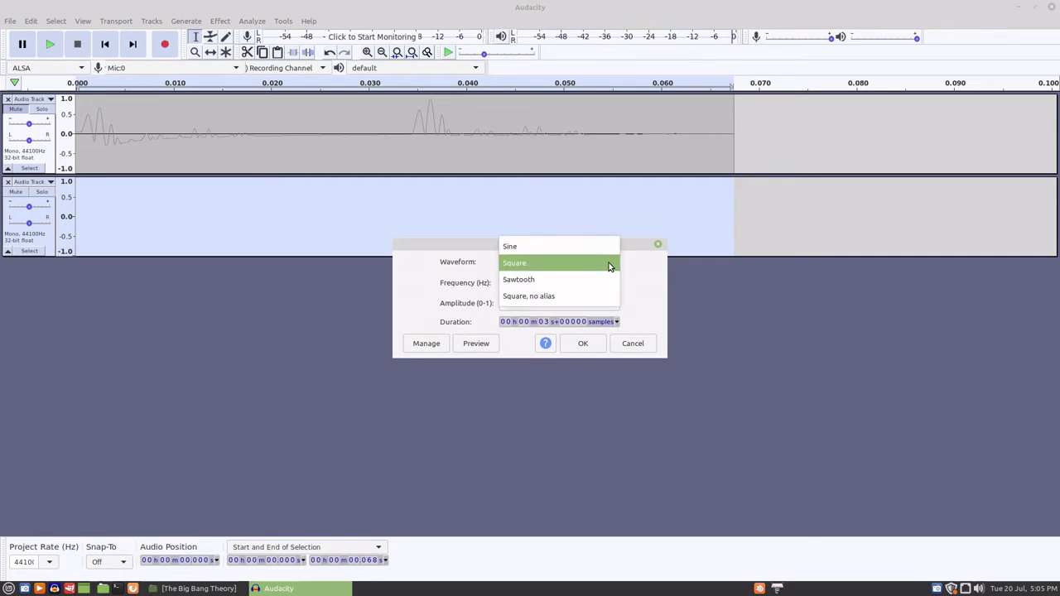
left_click(547, 282)
left_click(481, 344)
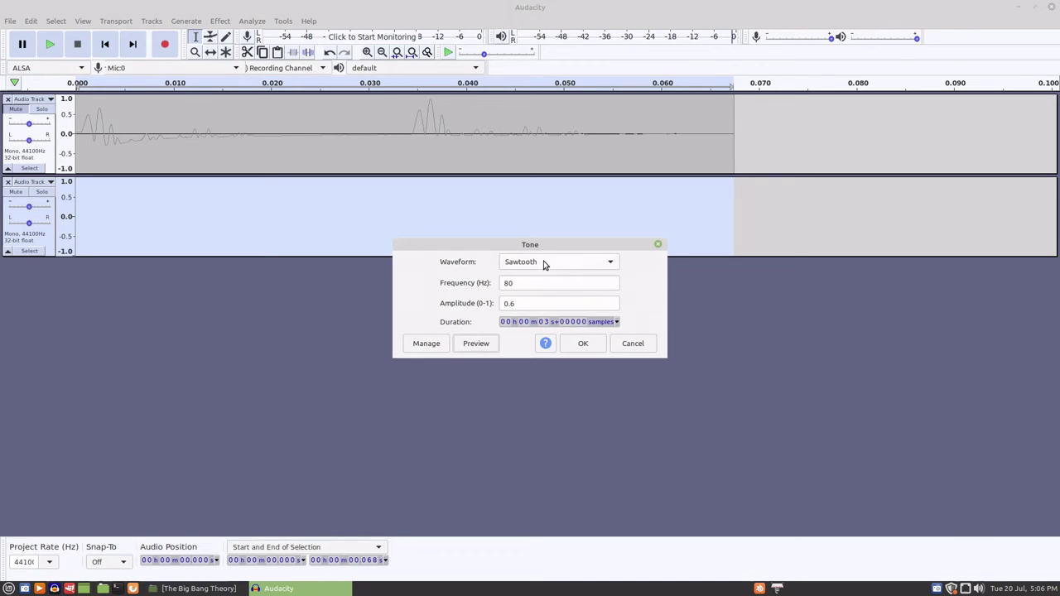
Set the waveform back to Sine and generate the 3-second tone at 80 Hz with amplitude 0.6.
left_click(540, 264)
left_click(522, 229)
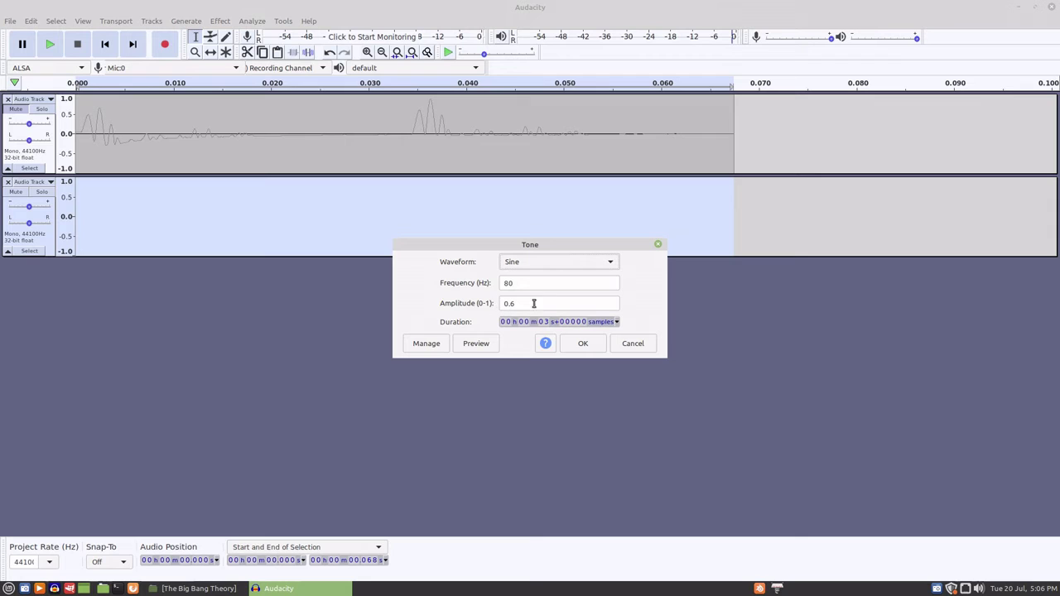
left_click(580, 344)
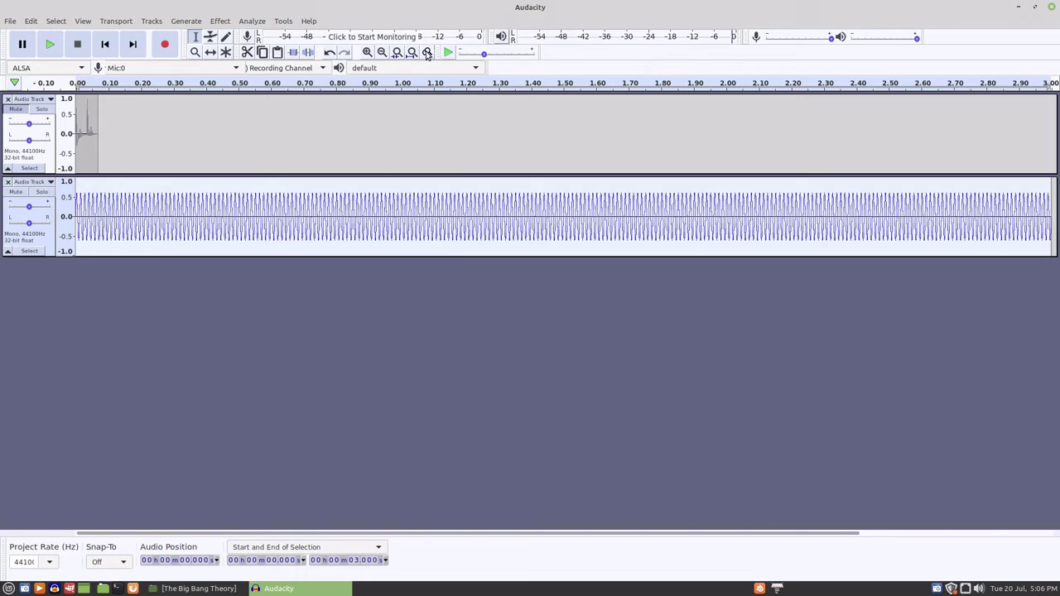
Preview and apply the Phaser effect to the tone with 4 stages, dry/wet 77, LFO frequency 2.5 Hz, depth 52 and feedback -80%.
left_click(381, 52)
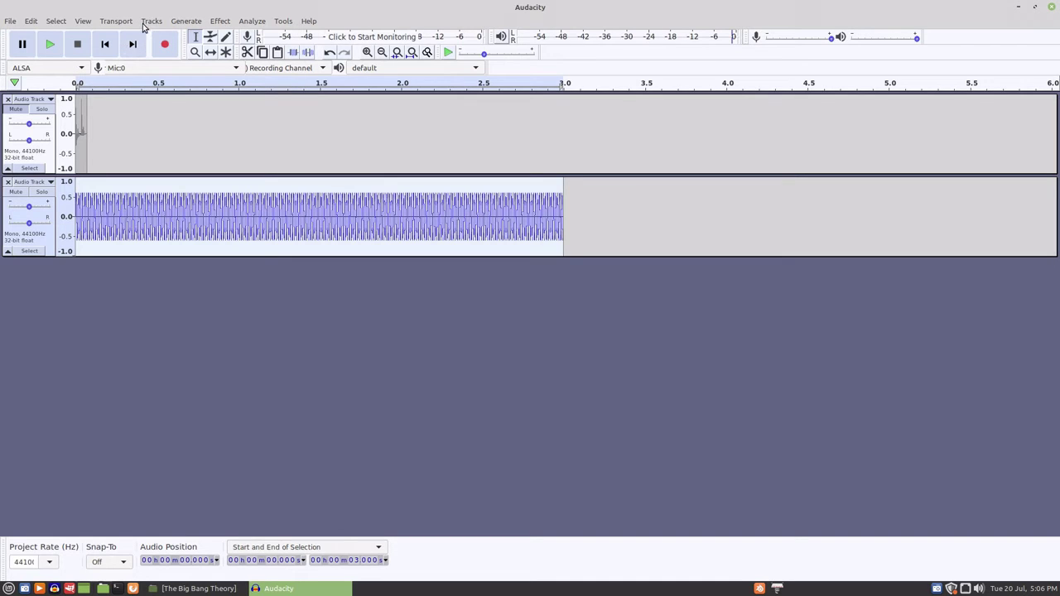
left_click(219, 21)
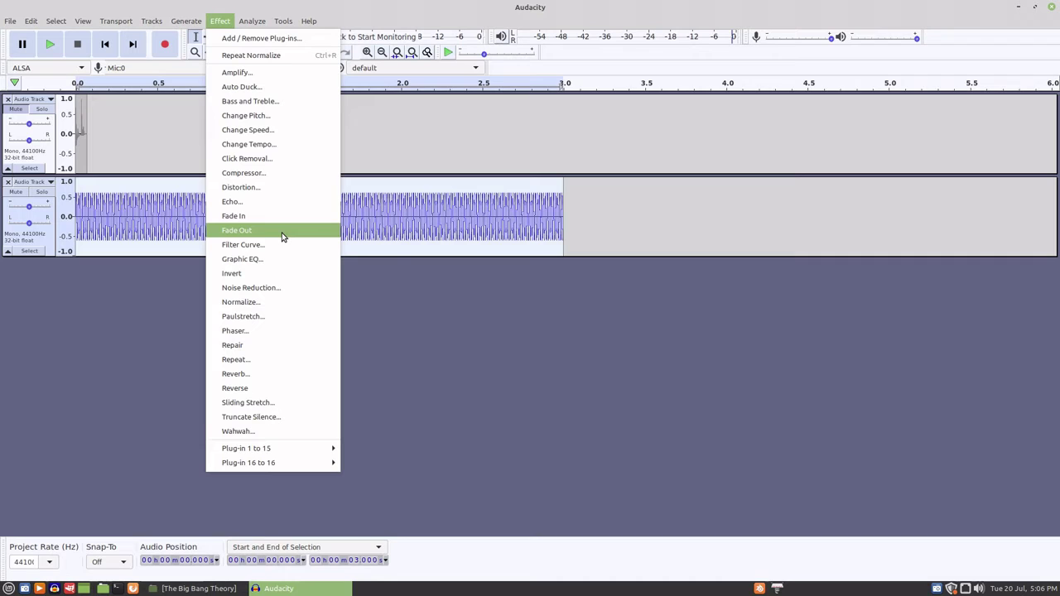
left_click(270, 331)
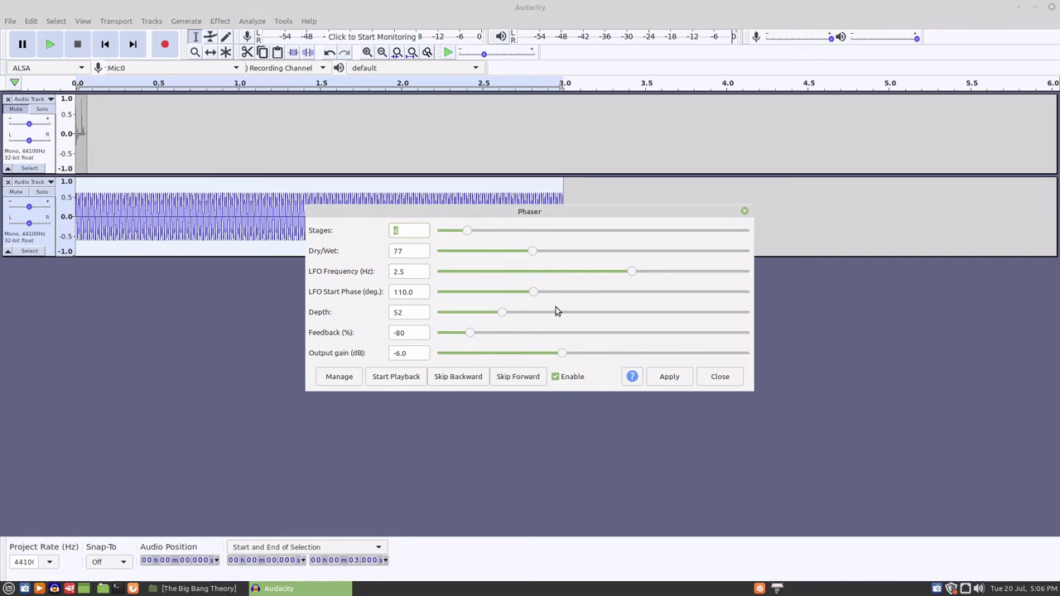
left_click(400, 375)
left_click(402, 378)
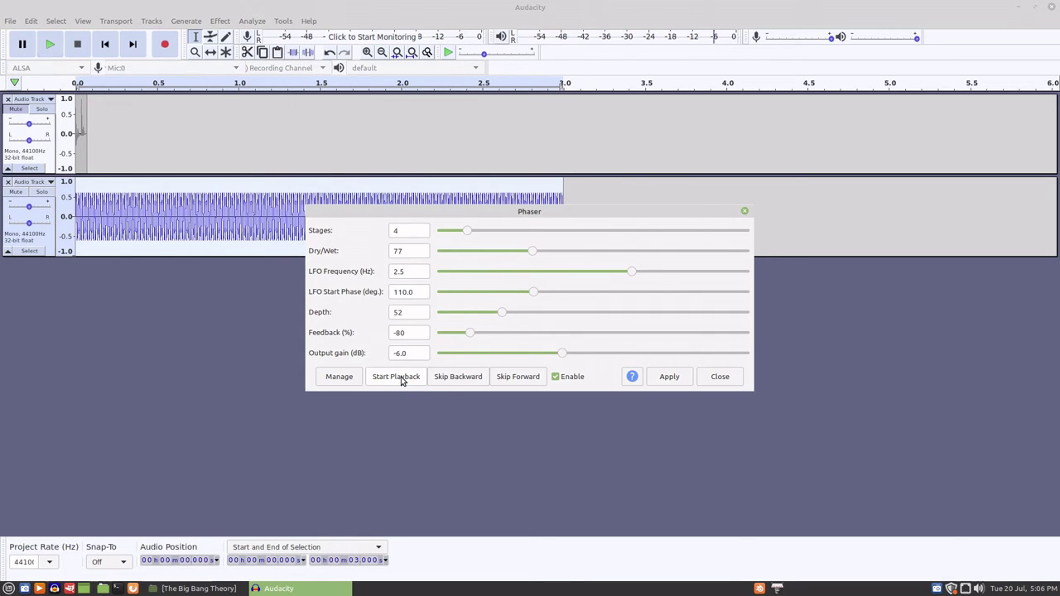
left_click(667, 377)
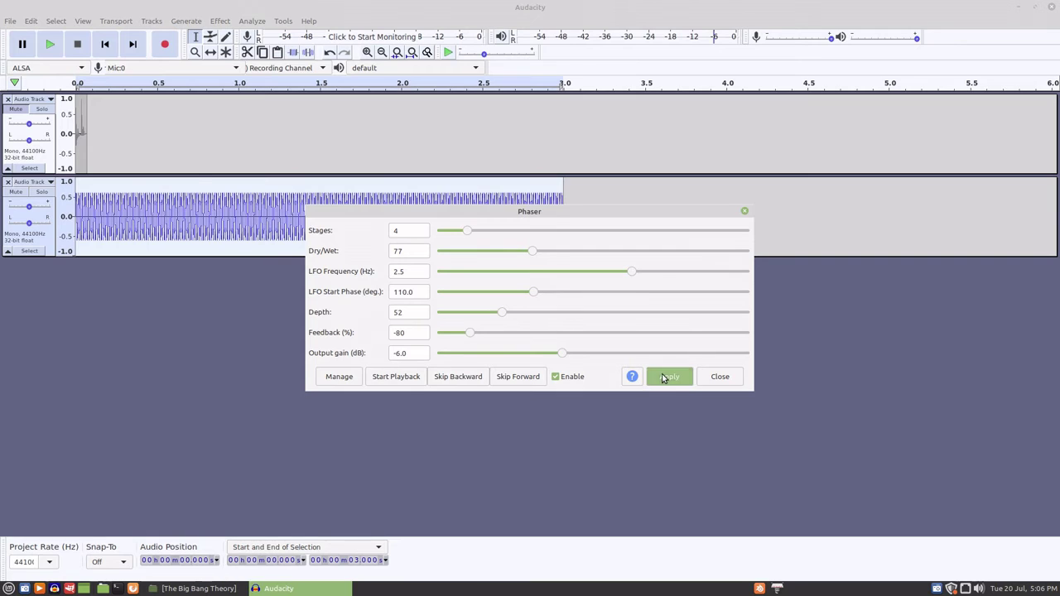
left_click(716, 377)
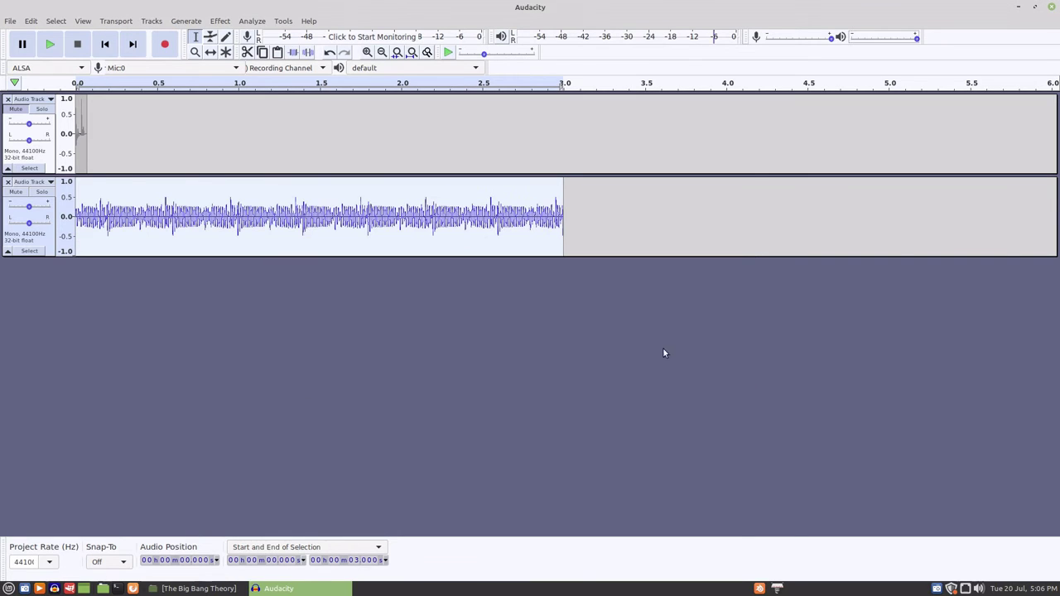
Preview Even Harmonics distortion of amount 87 on the tone with harmonic brightness 41, 80 and 12, and apply it at 12.
left_click(257, 22)
mouse_move(221, 22)
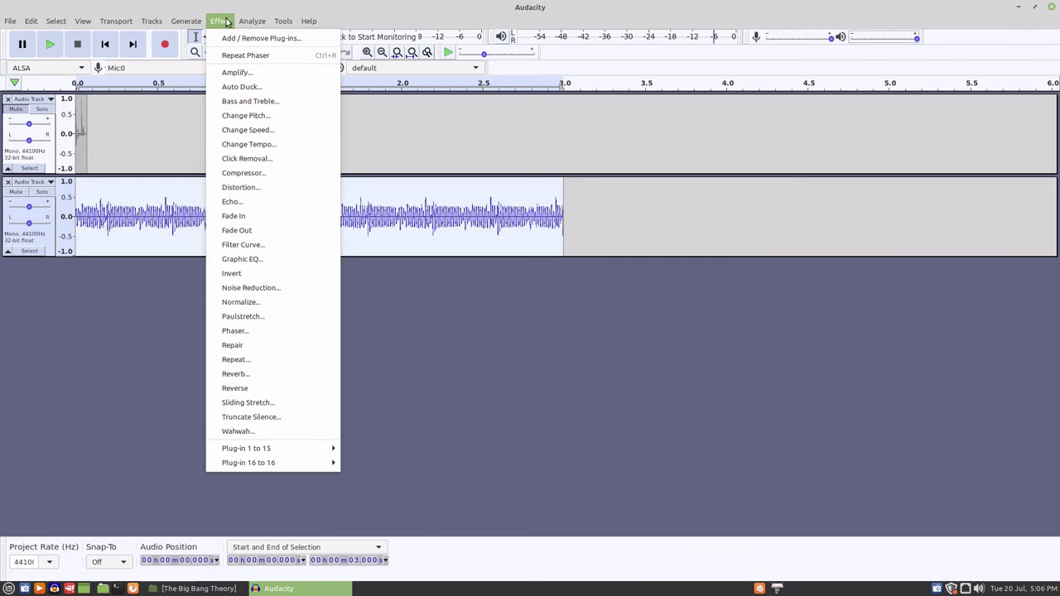
left_click(239, 187)
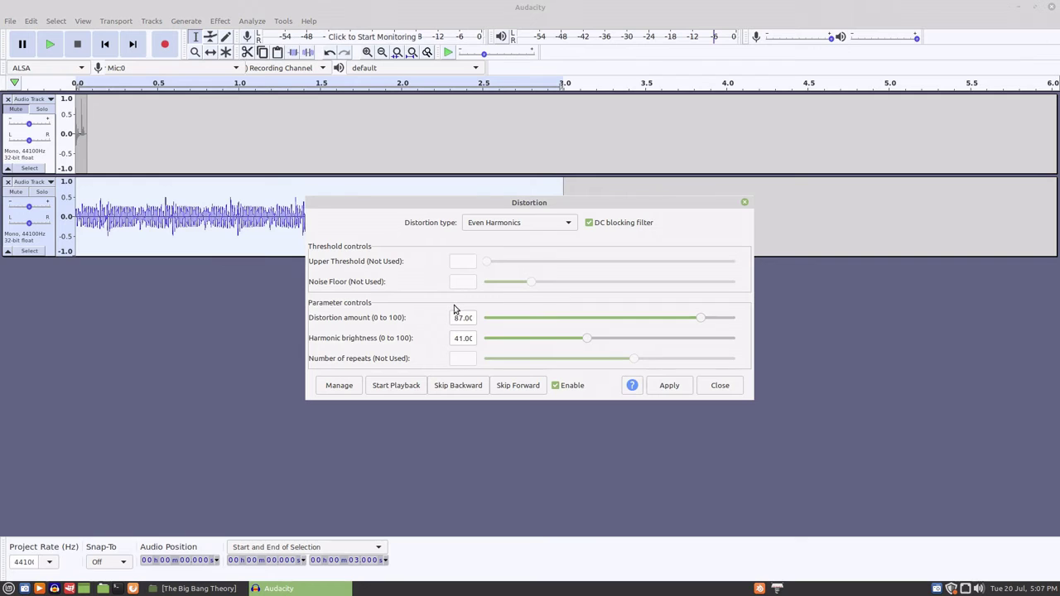
left_click(399, 385)
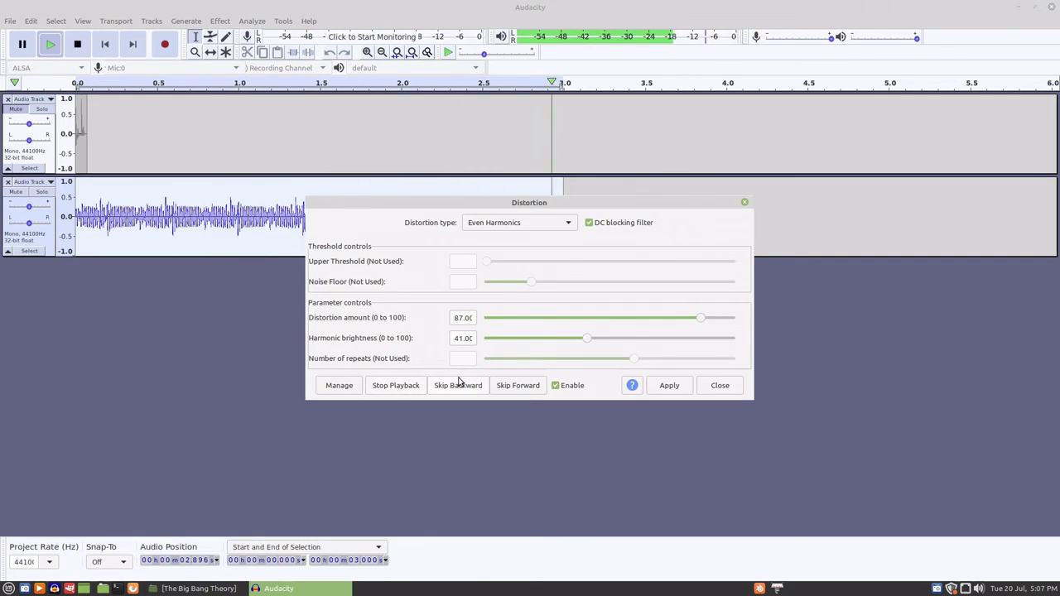
left_click(683, 339)
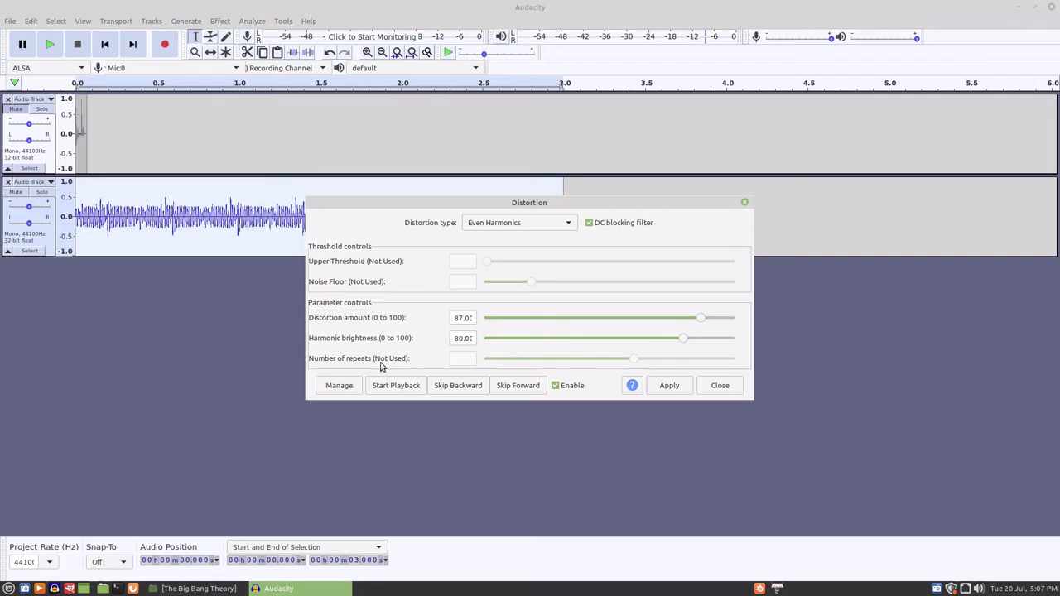
left_click(399, 386)
left_click(515, 341)
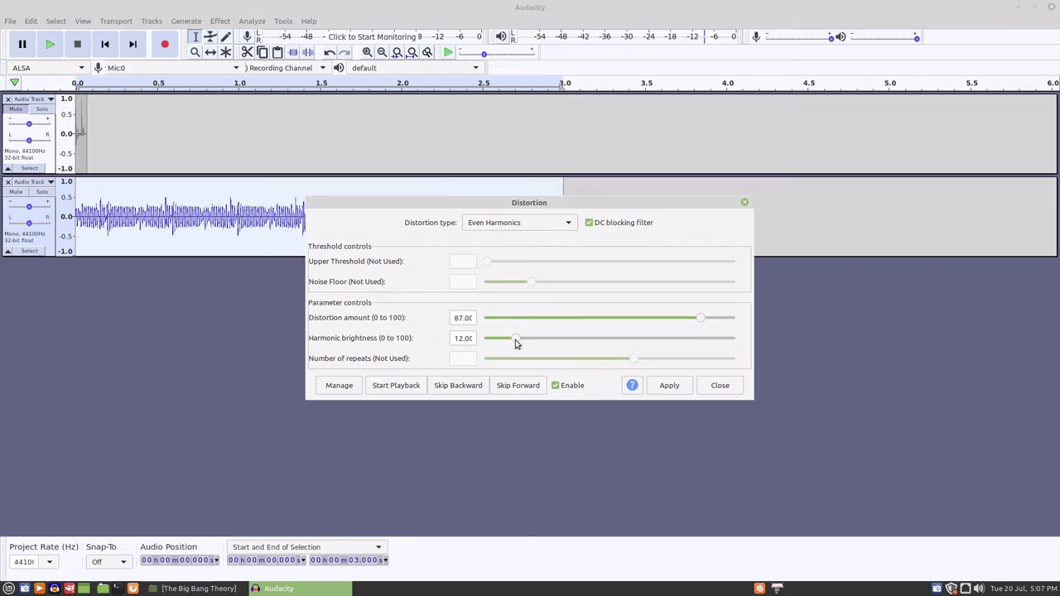
left_click(387, 390)
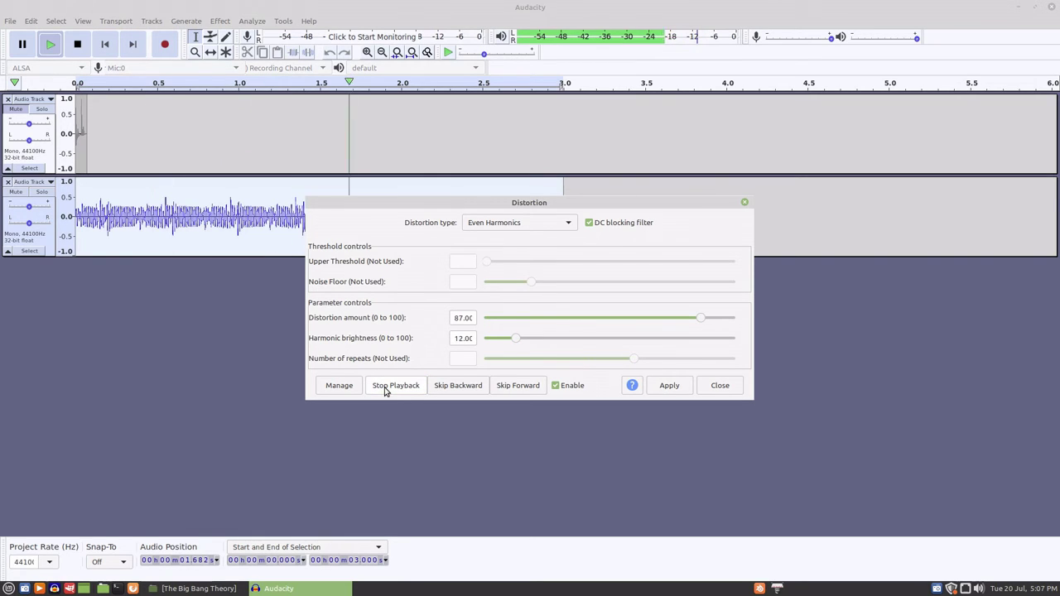
left_click(671, 386)
left_click(719, 386)
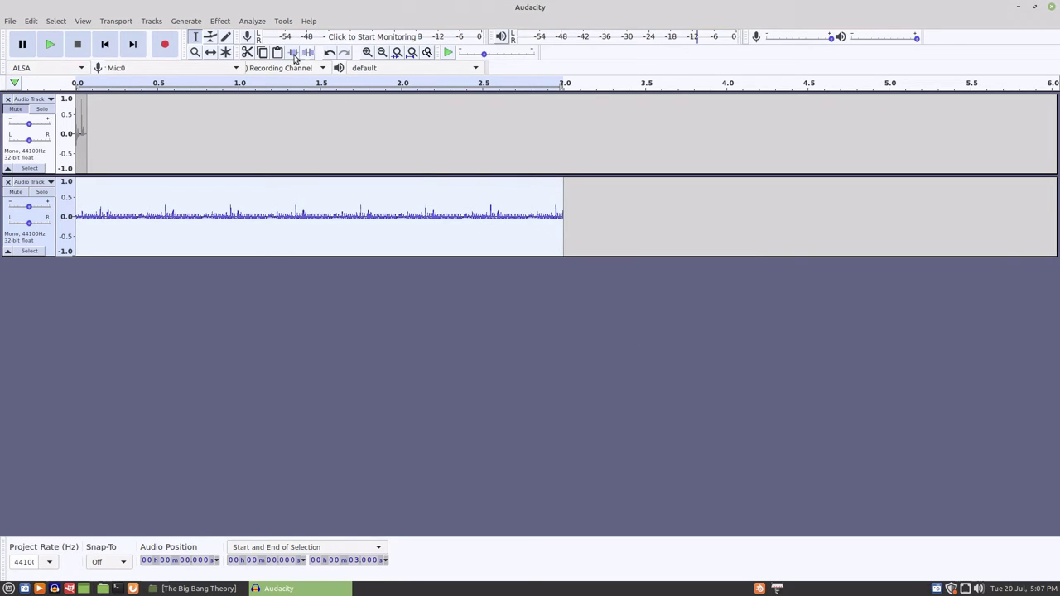
Normalize and play back the distorted tone, and mute and deselect its track.
left_click(219, 20)
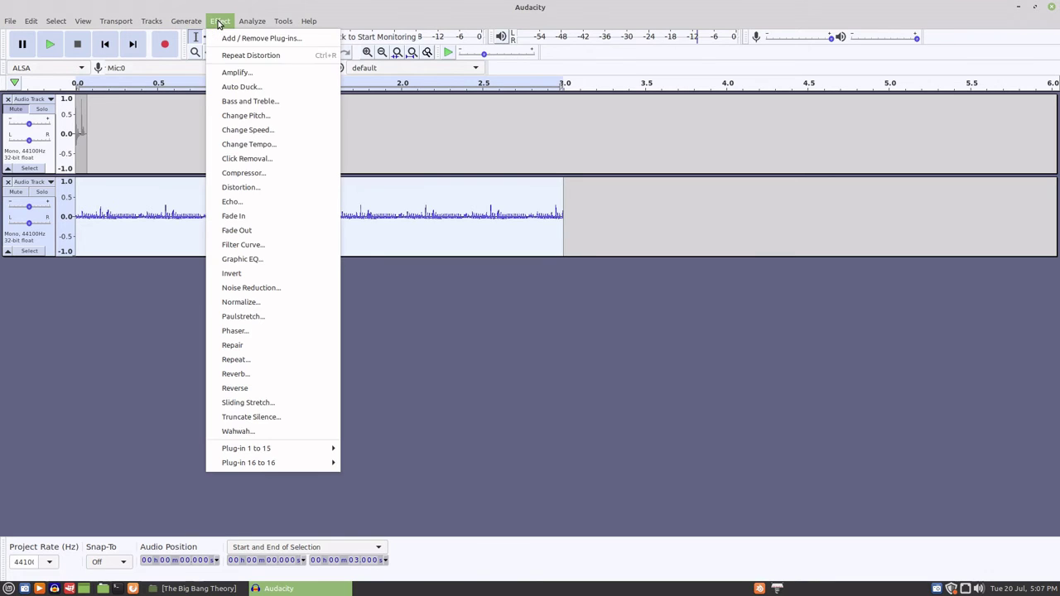
left_click(239, 302)
left_click(583, 333)
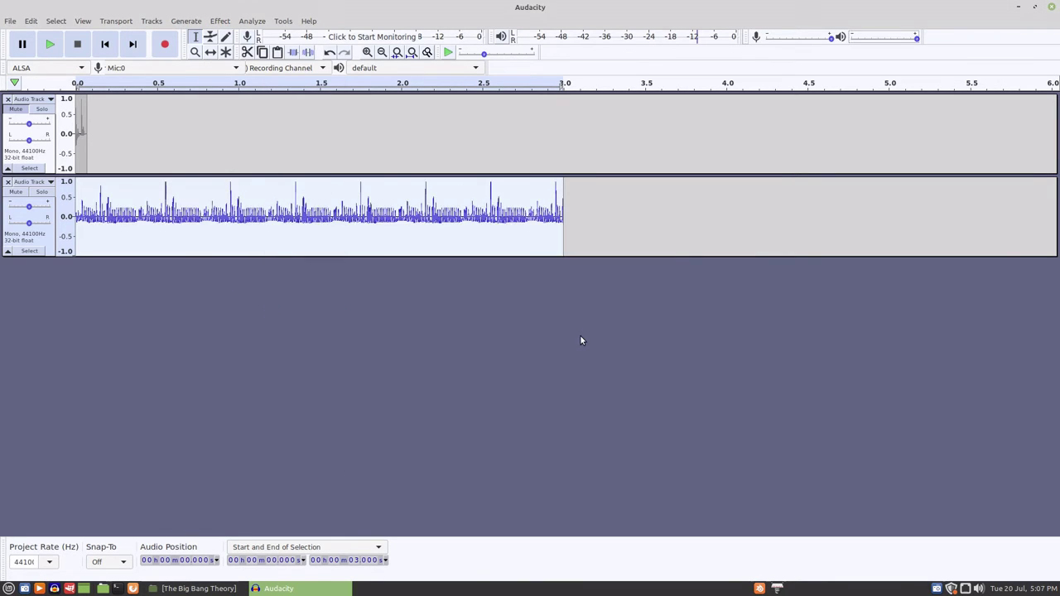
left_click(50, 45)
left_click(16, 193)
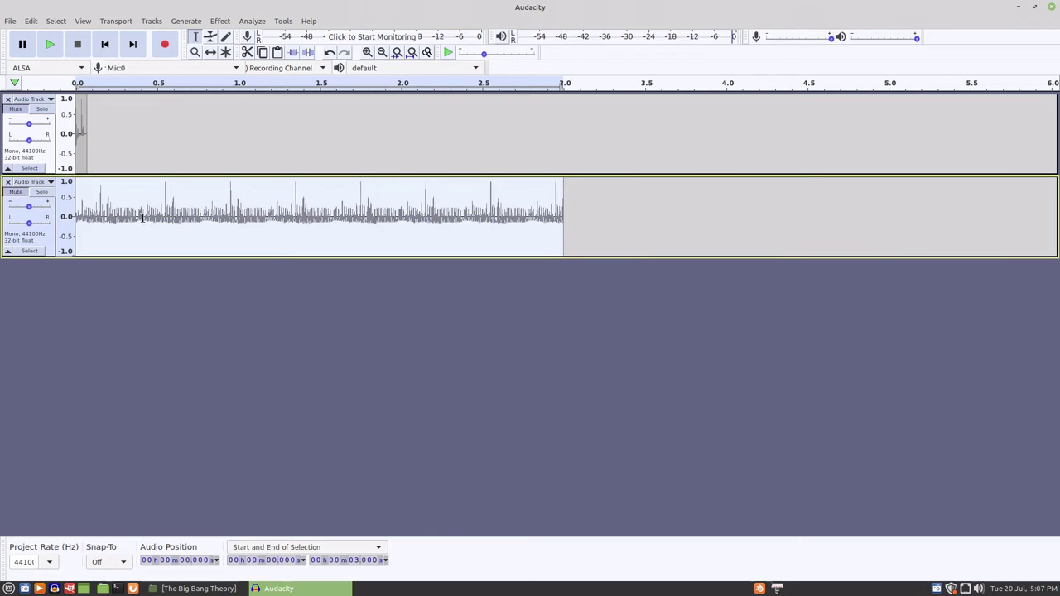
left_click(126, 318)
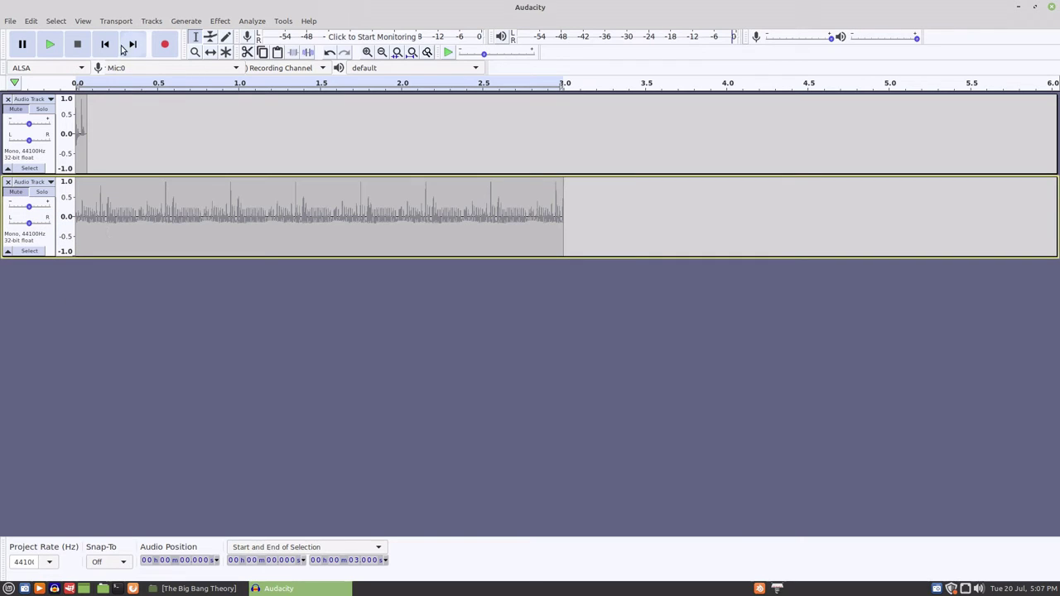
left_click(181, 25)
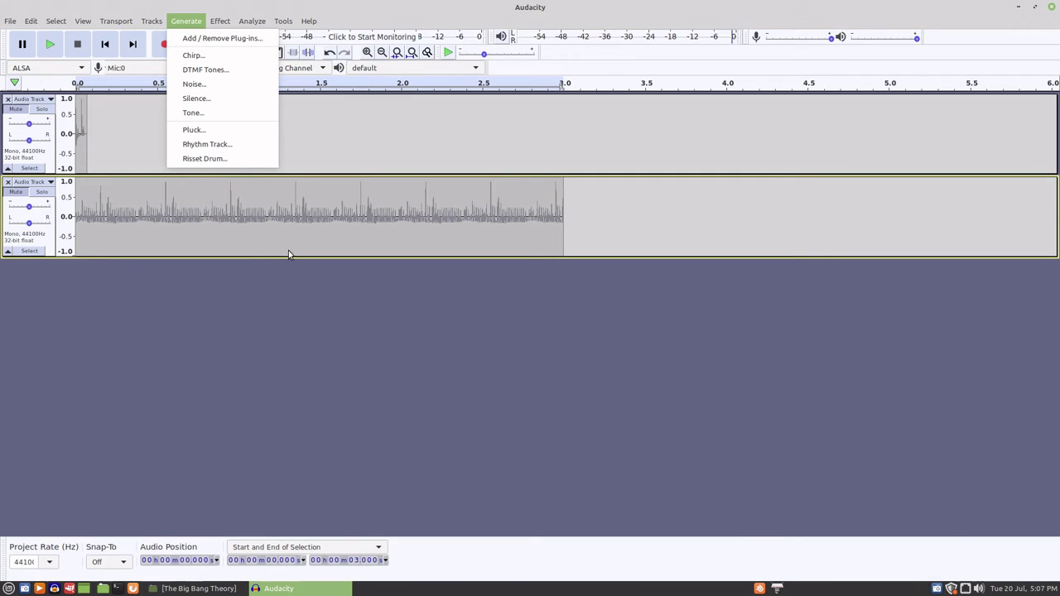
left_click(649, 227)
left_click(645, 227)
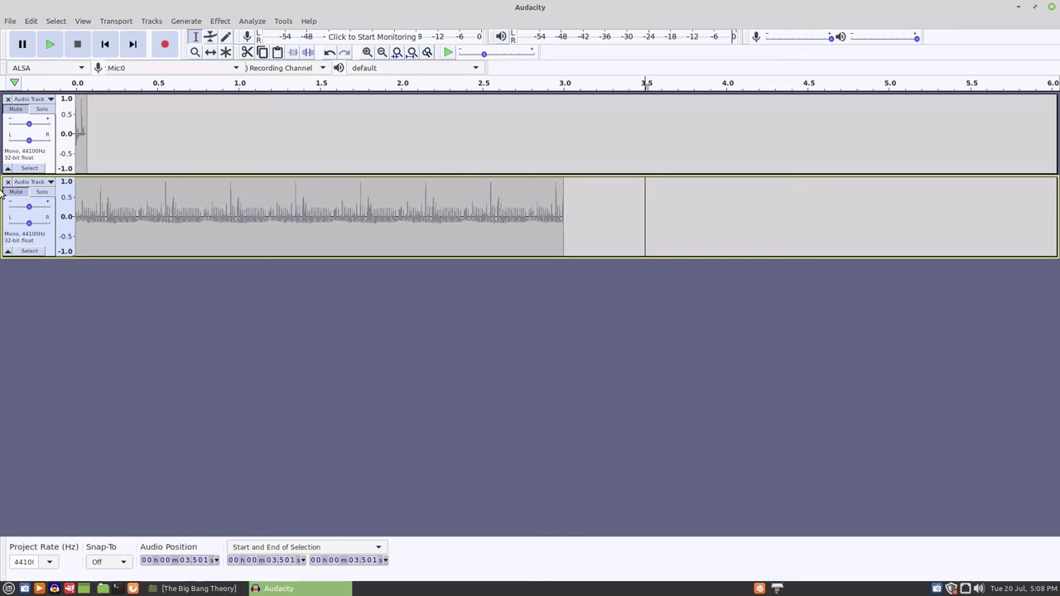
Preview and generate a 1-second Sine chirp on a new track, from 100 to 500 Hz and amplitude 0.6 to 0.1, with linear interpolation.
left_click(75, 203)
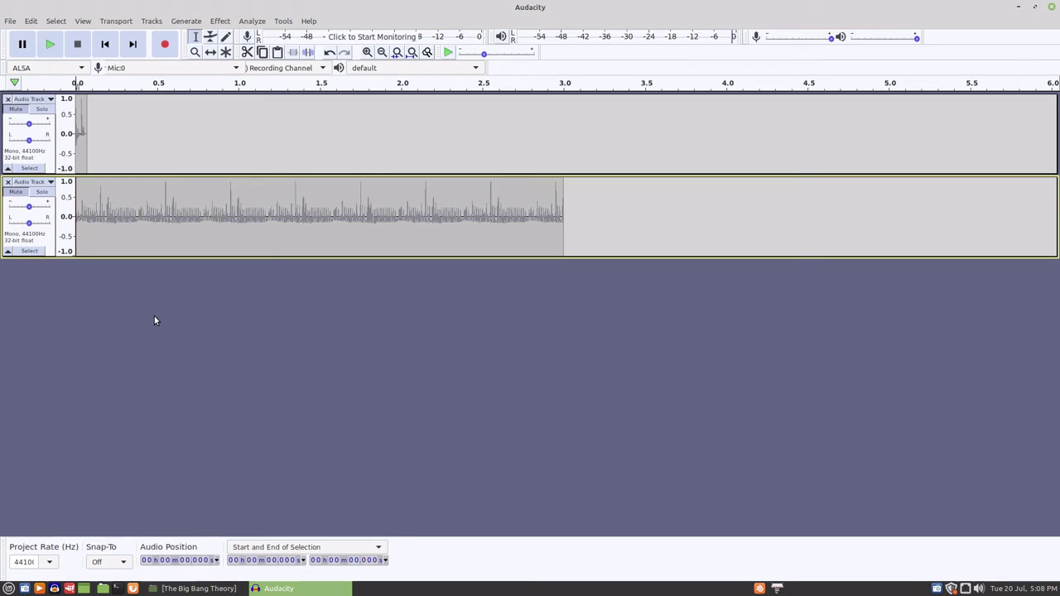
left_click(187, 20)
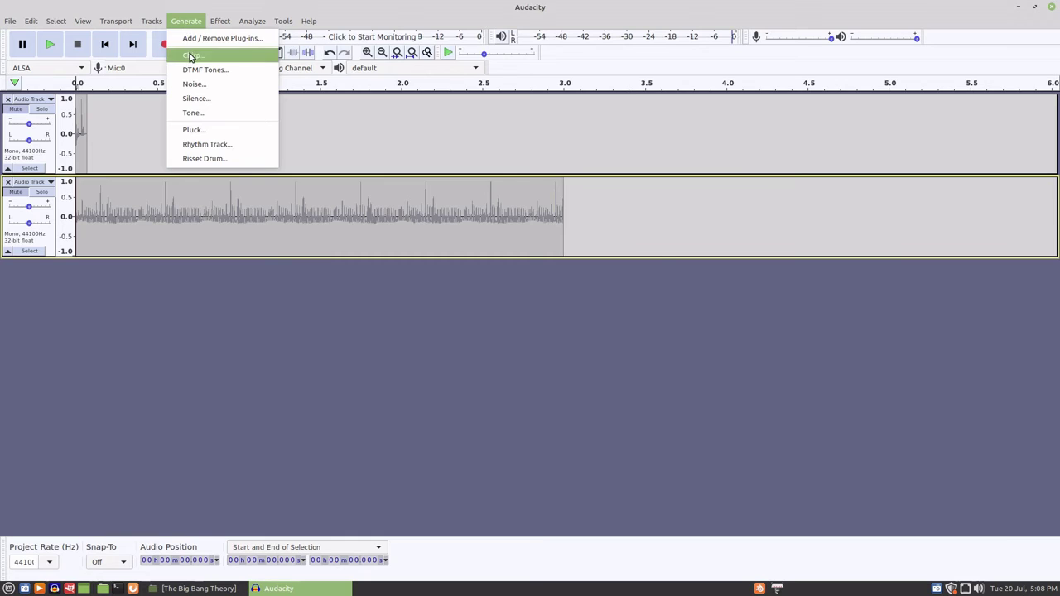
left_click(191, 53)
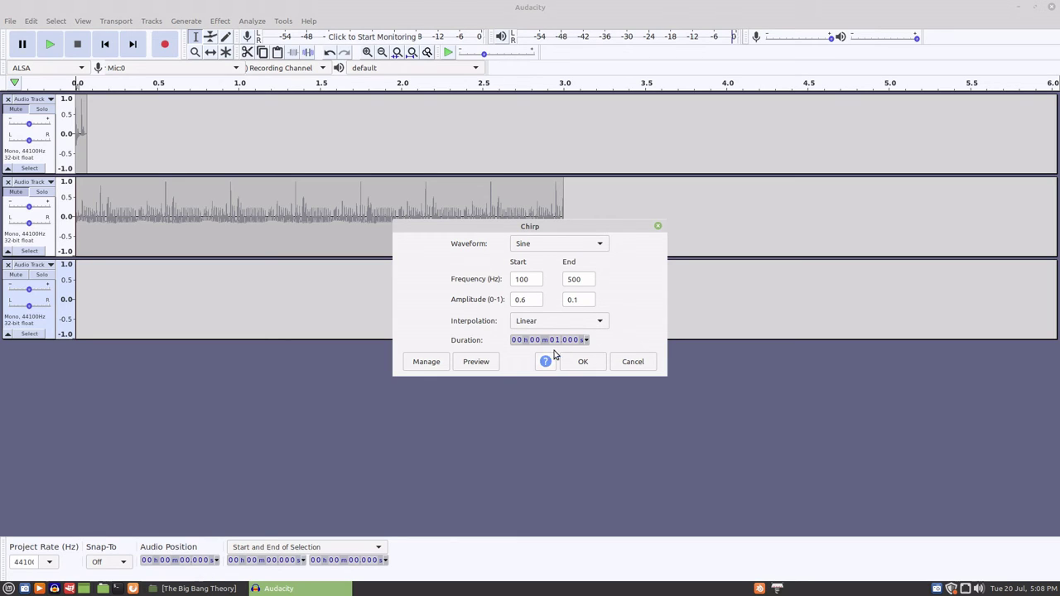
left_click(481, 364)
left_click(481, 365)
left_click(585, 362)
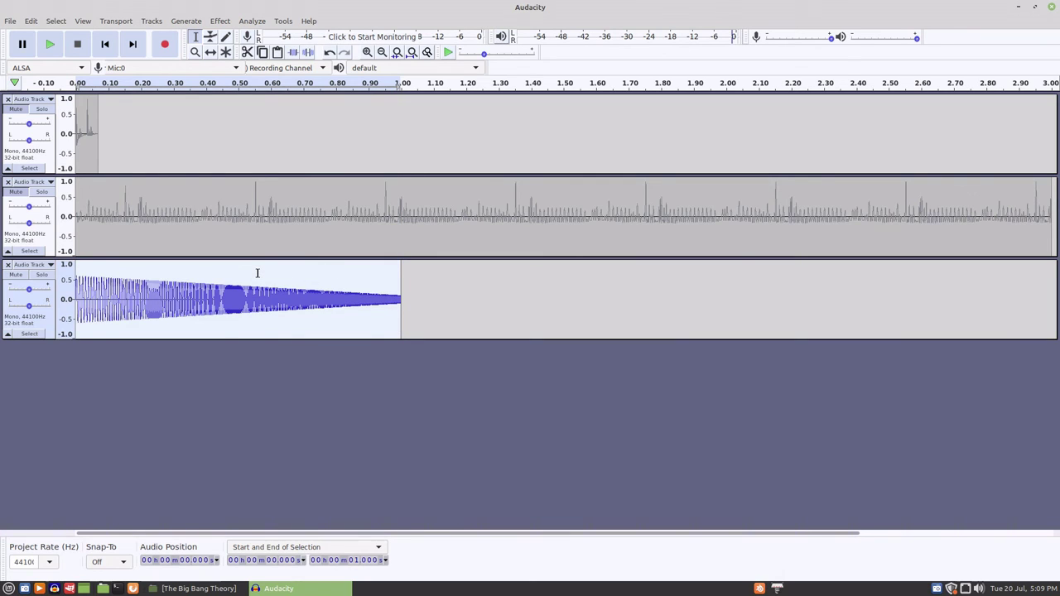
Fade out the chirp from about 0.565 s to its end, and play back the whole chirp.
left_click_drag(259, 272, 398, 284)
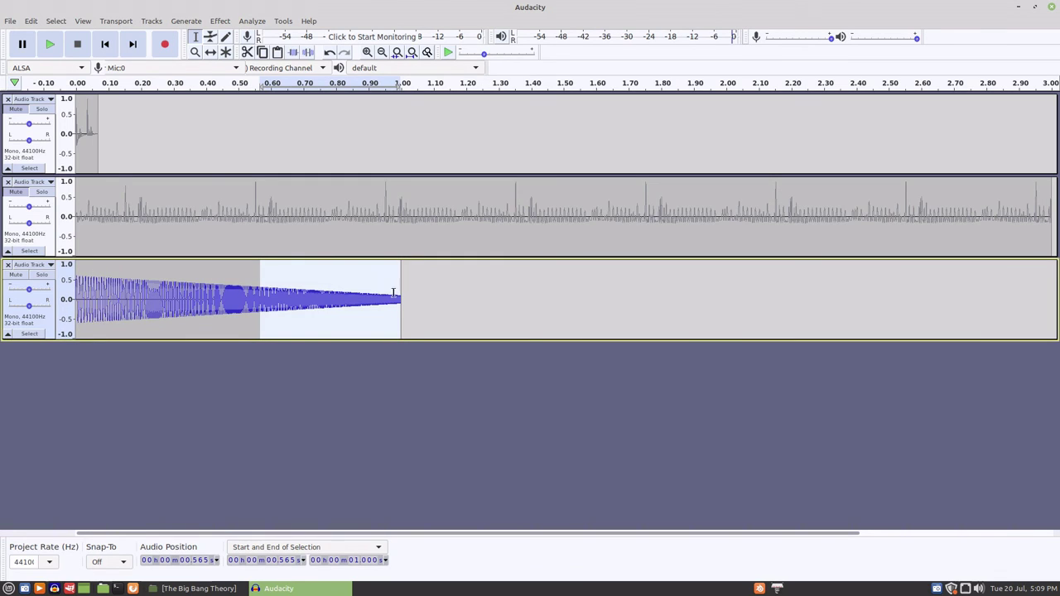
left_click(224, 25)
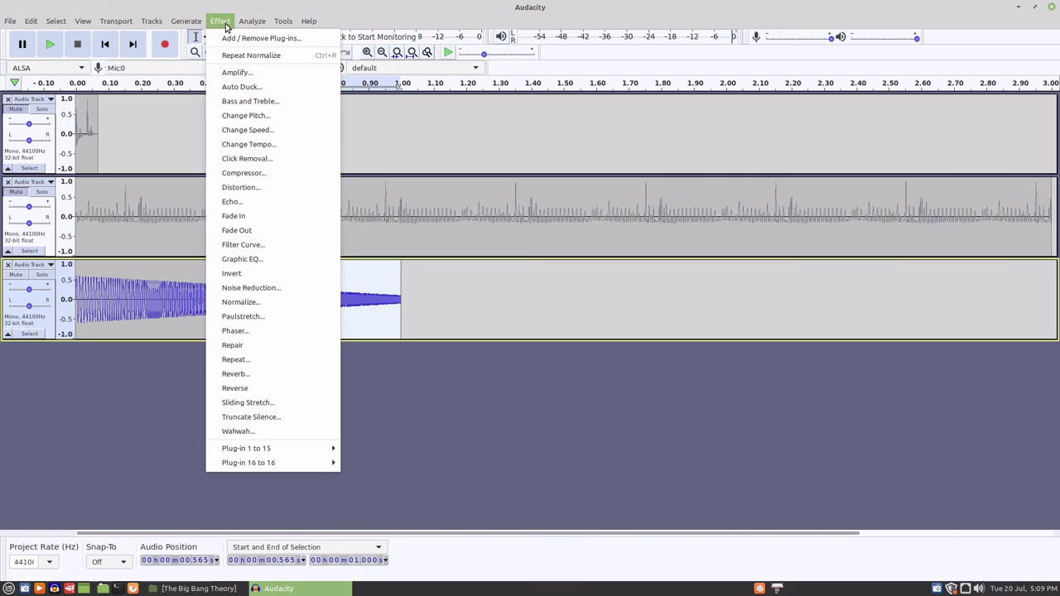
left_click(253, 232)
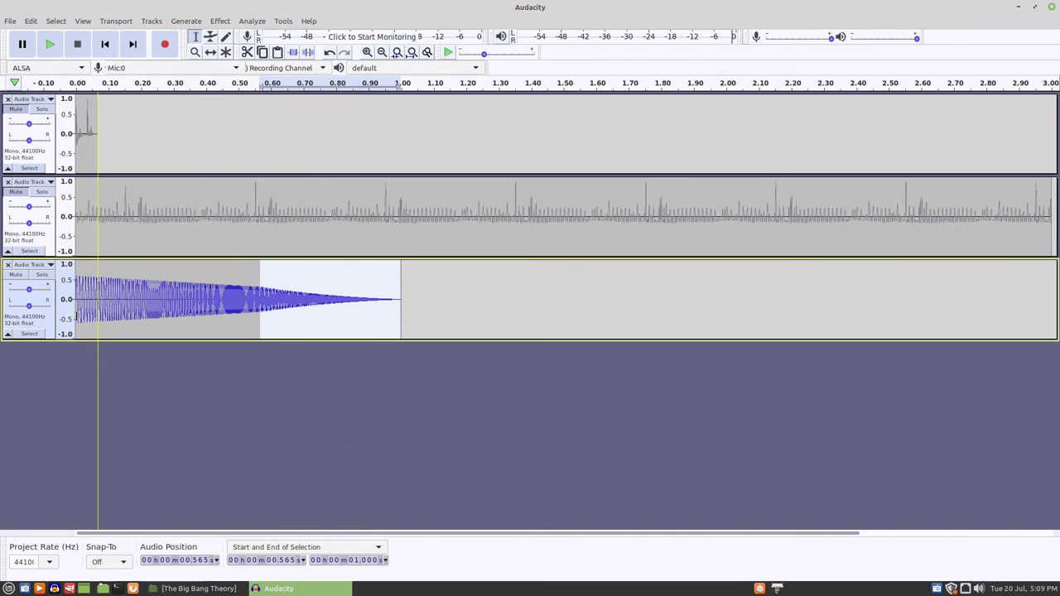
left_click(74, 308, "shift")
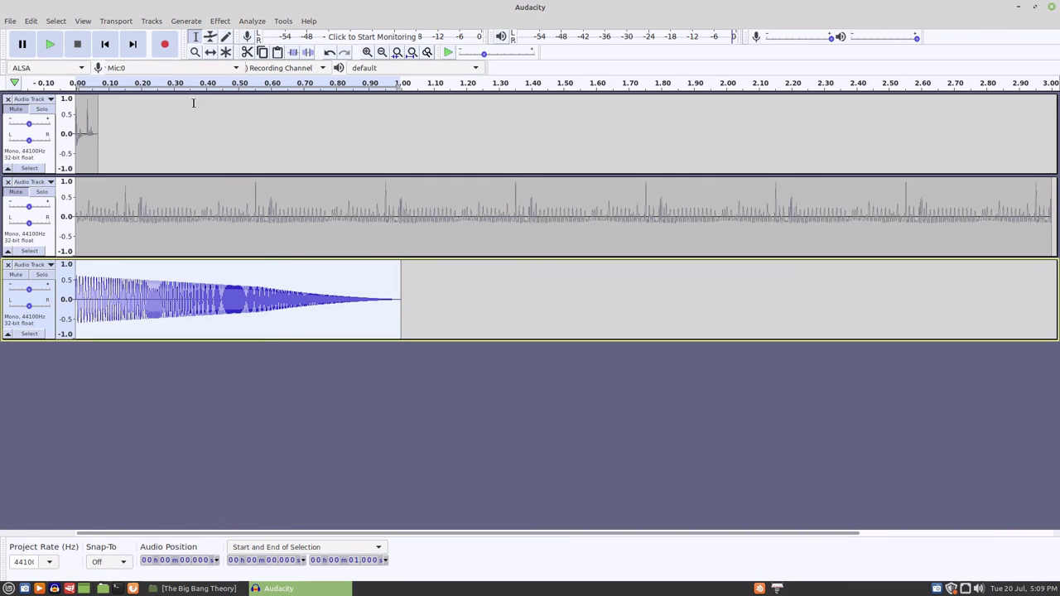
left_click(50, 46)
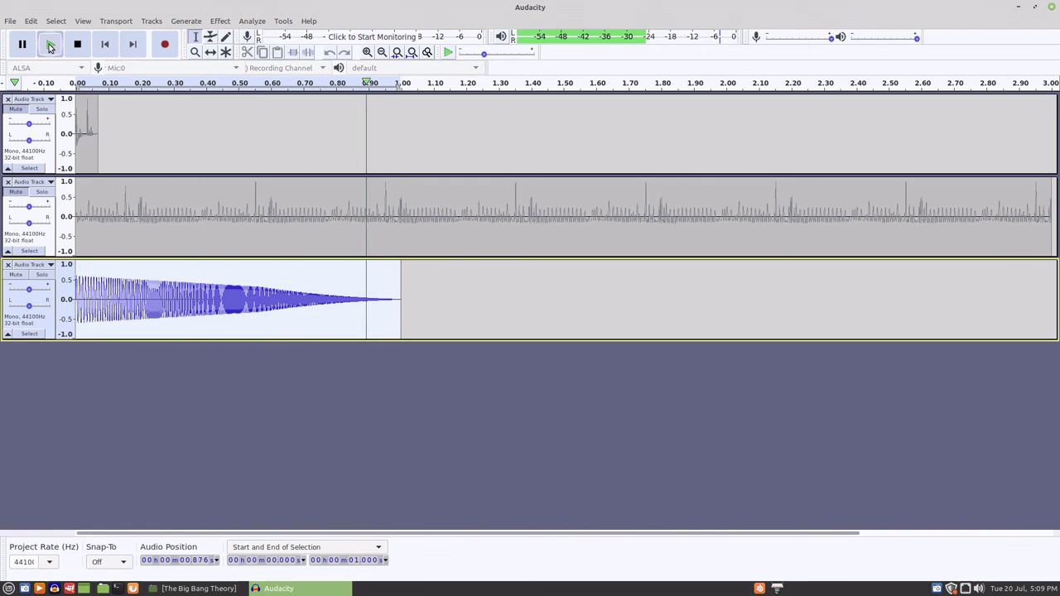
left_click(50, 46)
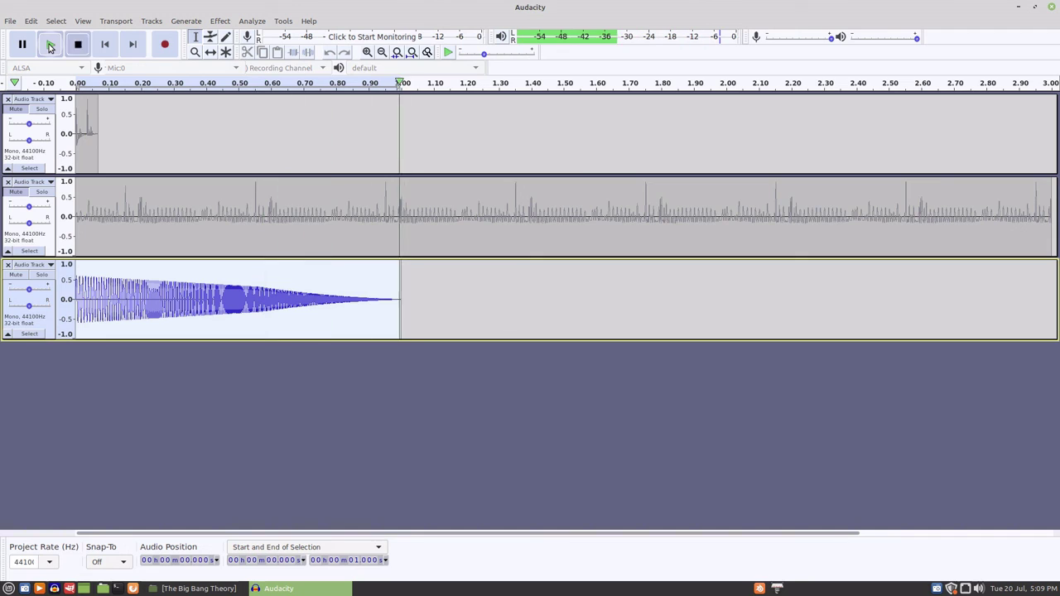
Preview Even Harmonics distortion of amount 87 on the chirp with harmonic brightness 12 and 92, and apply it at 92.
left_click(221, 21)
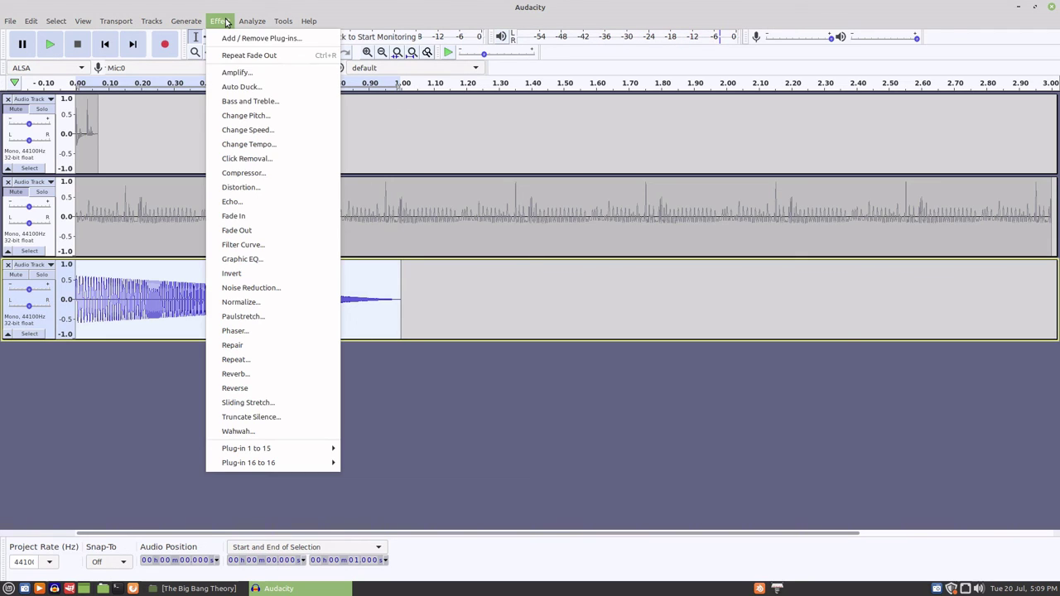
left_click(237, 190)
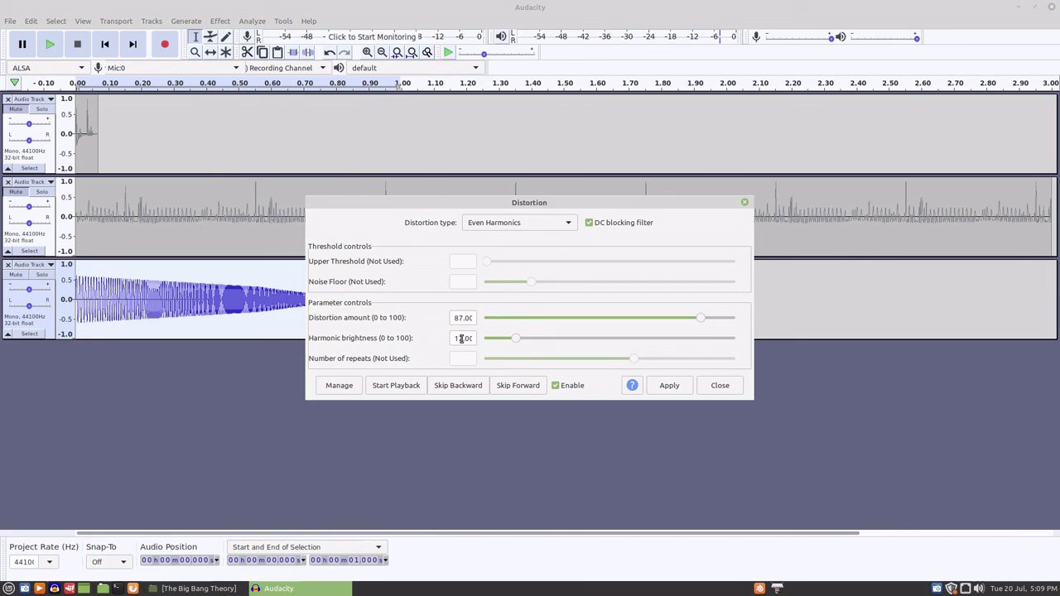
left_click(399, 389)
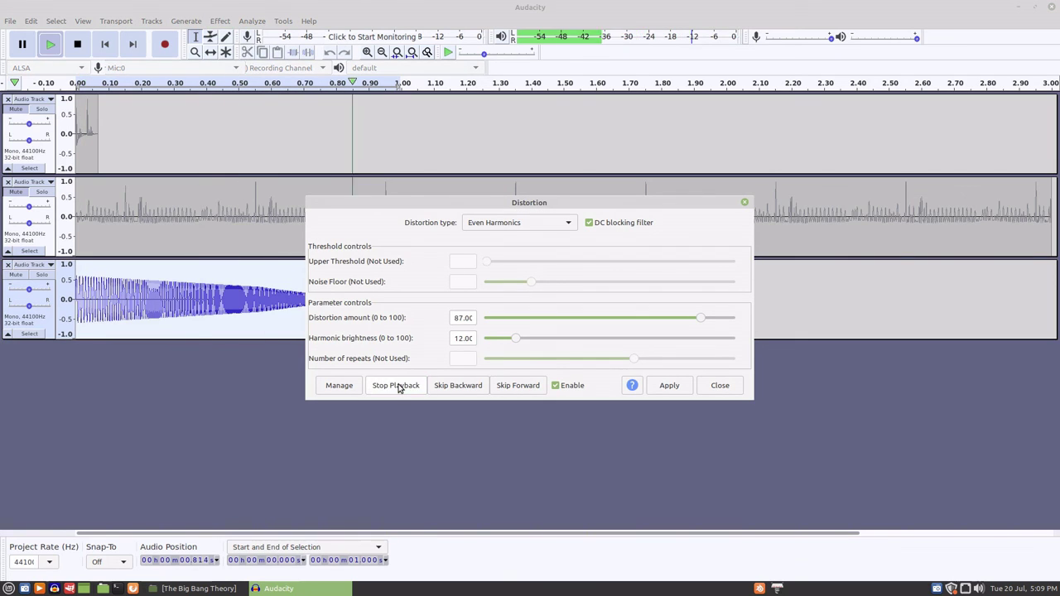
left_click(398, 389)
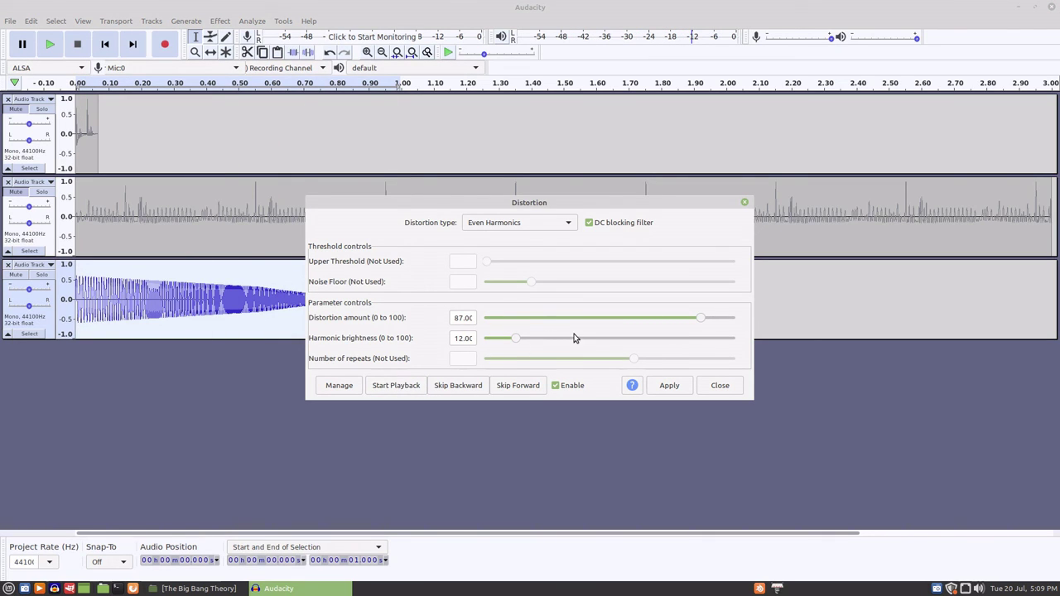
left_click_drag(516, 344, 714, 342)
left_click(395, 386)
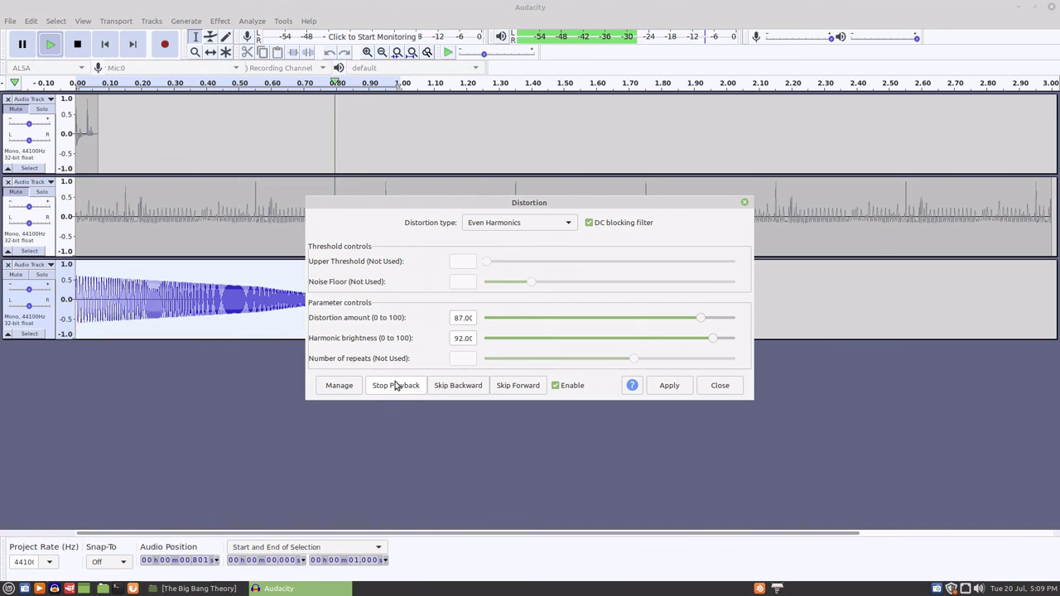
left_click(396, 387)
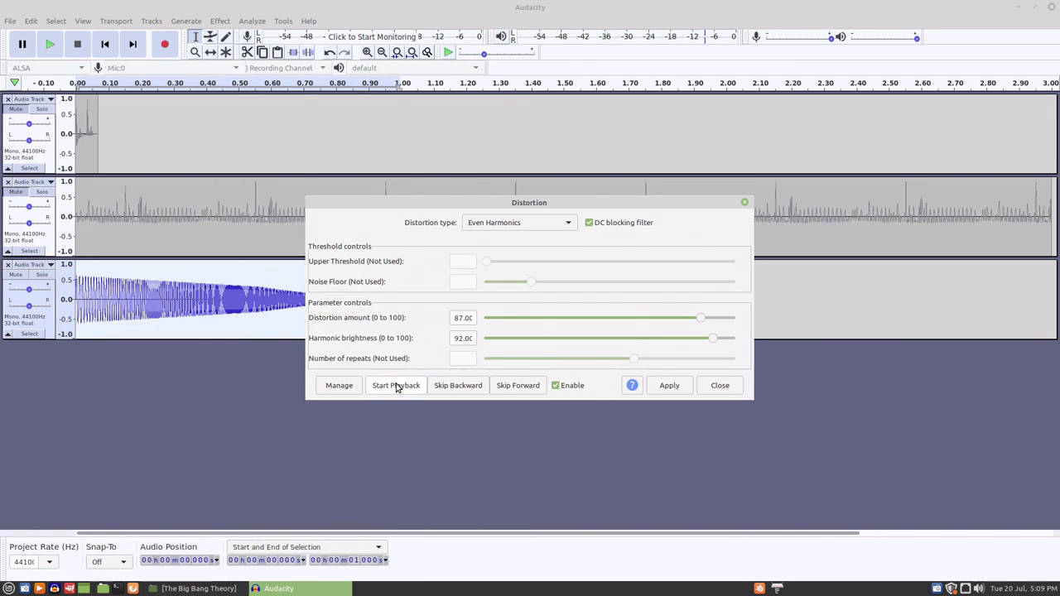
left_click(670, 386)
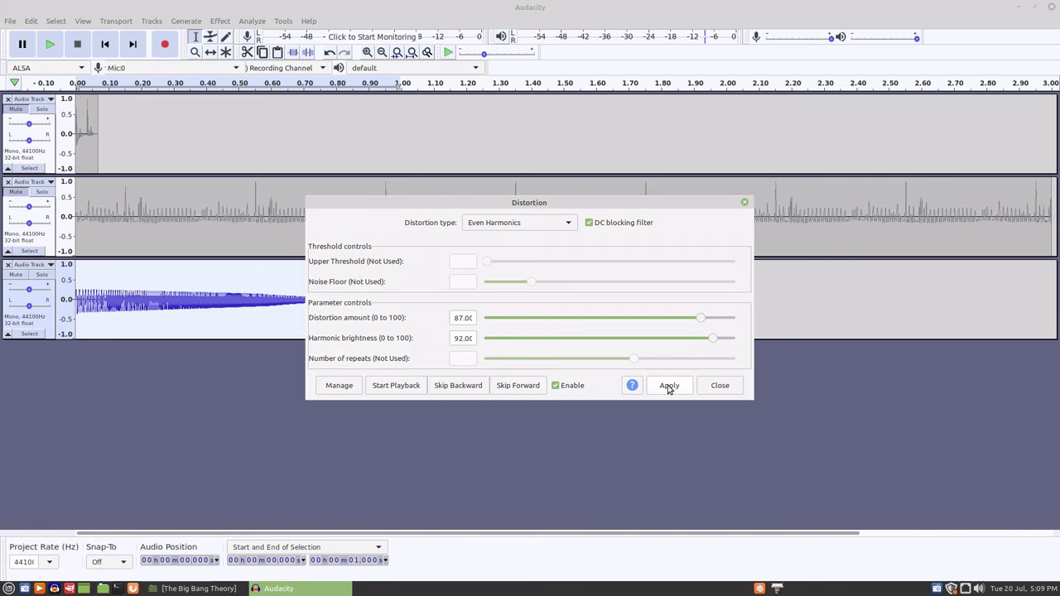
left_click(714, 387)
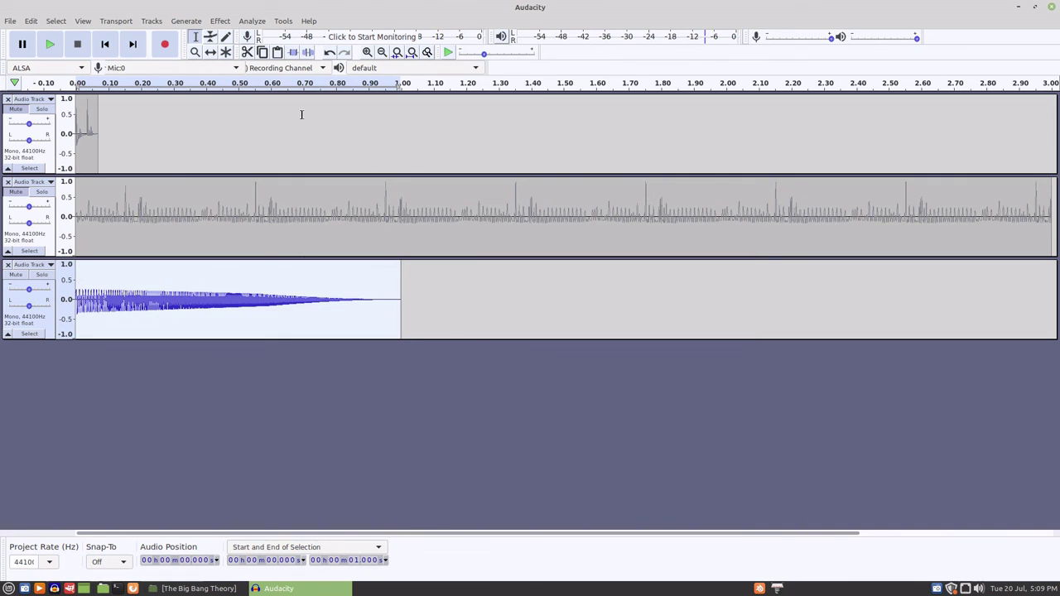
Normalize the distorted chirp to a peak amplitude of -1.0 dB with DC offset removal, and play it back.
left_click(220, 21)
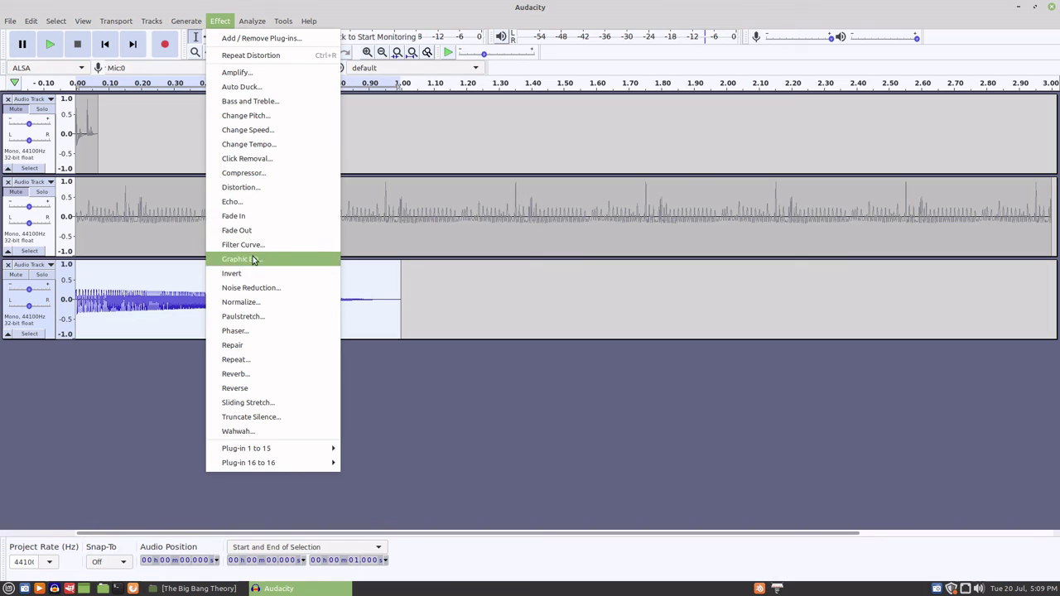
left_click(247, 306)
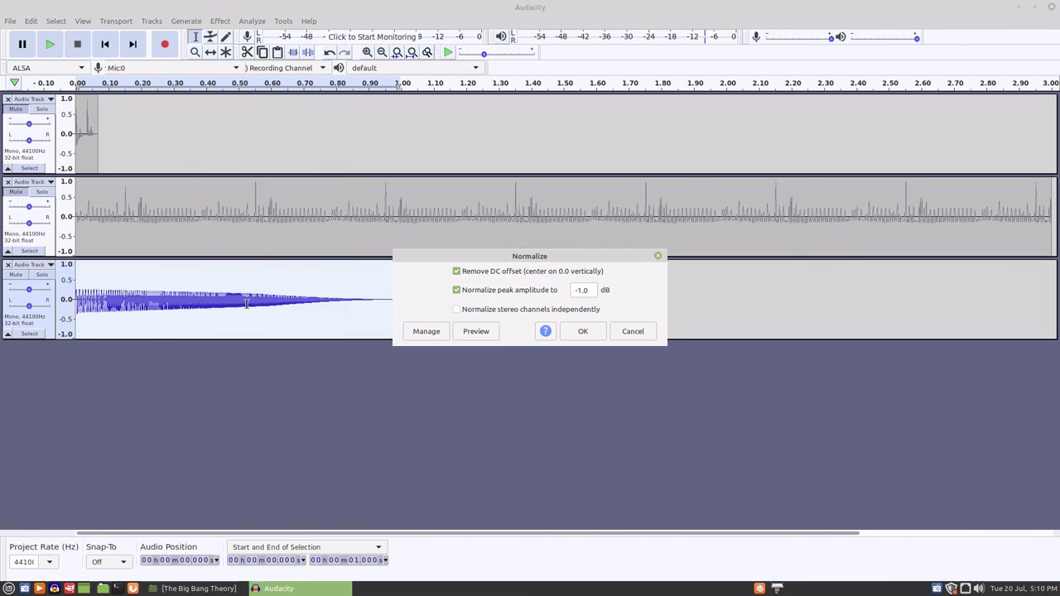
left_click(573, 330)
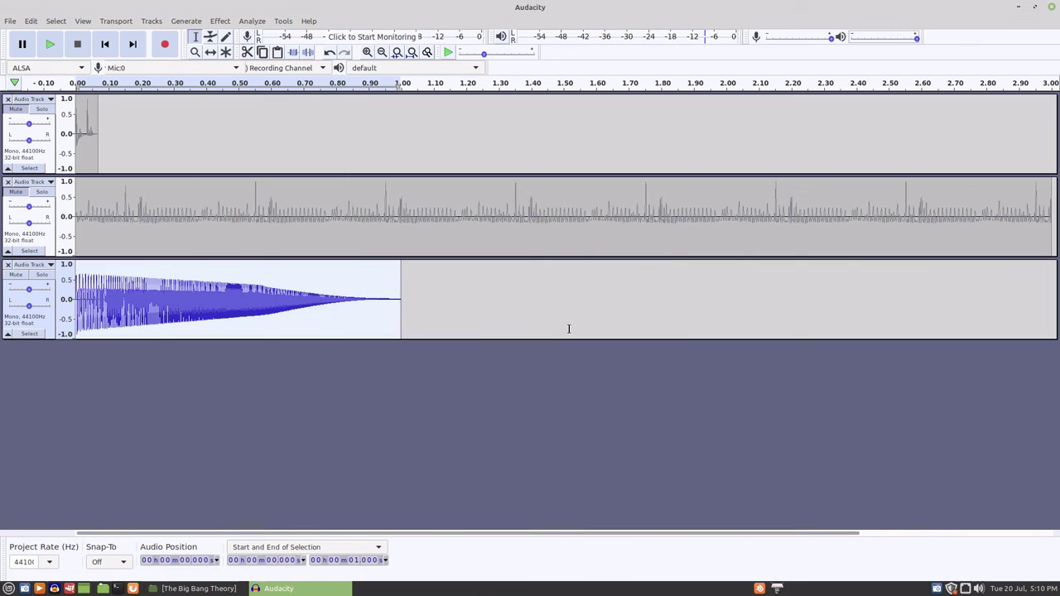
left_click(49, 47)
left_click(50, 50)
Open the project's audio export format options.
left_click(10, 23)
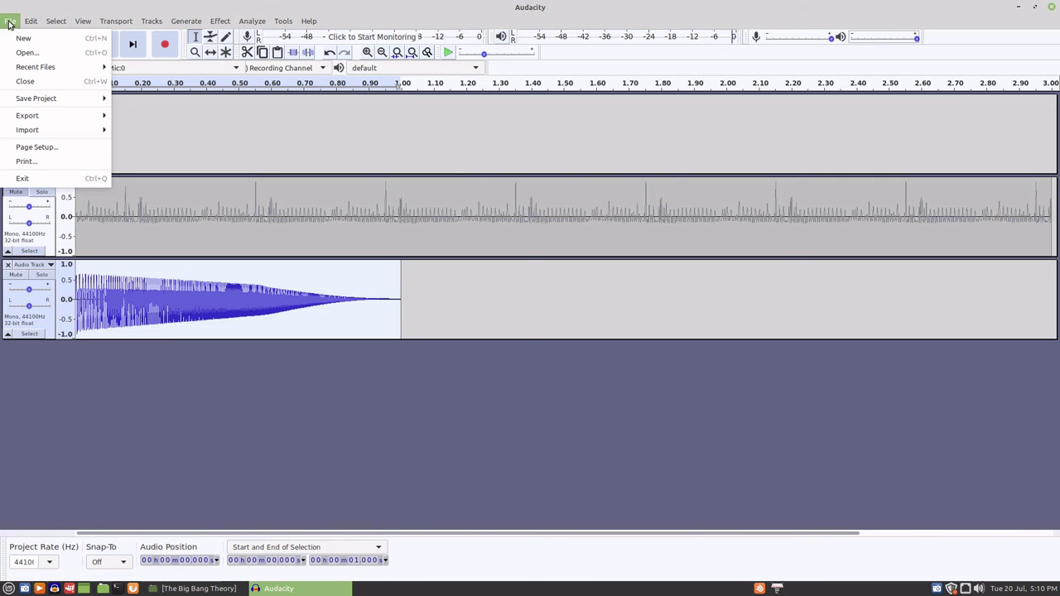
mouse_move(30, 116)
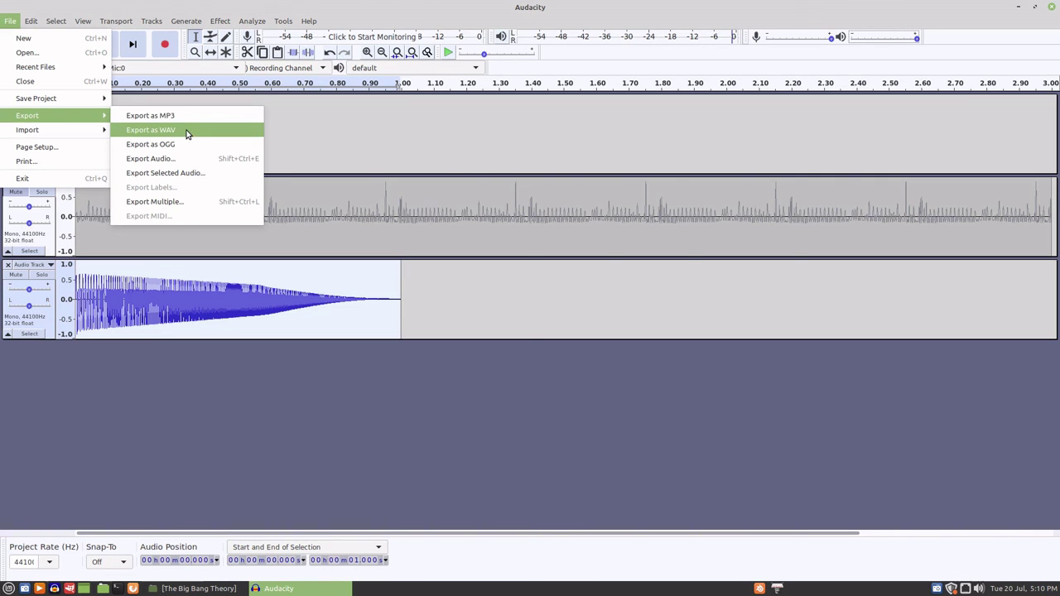